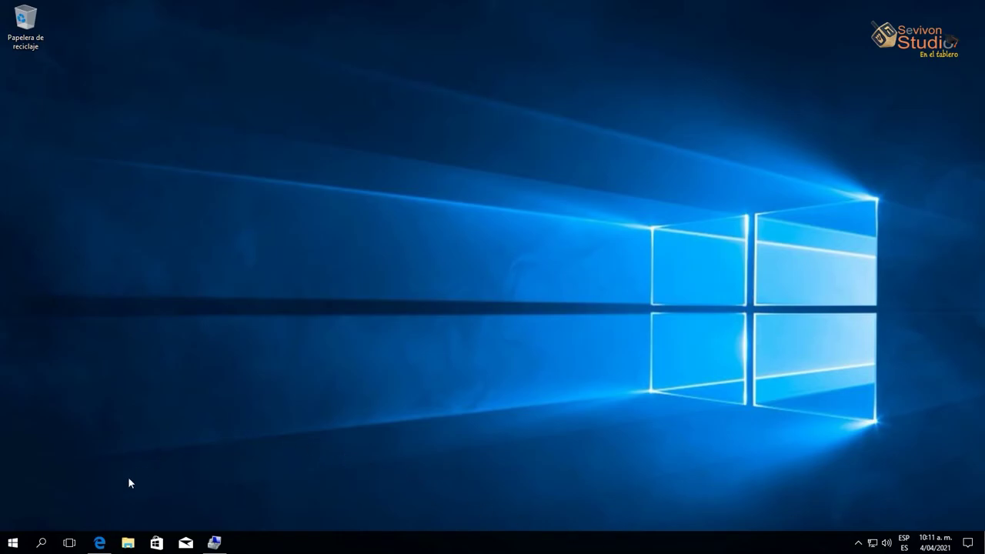
# Scroll the Kodachi 8.3 page in Edge to its 64-bit Sourceforge and London download links, then minimize
pyautogui.click(100, 542)
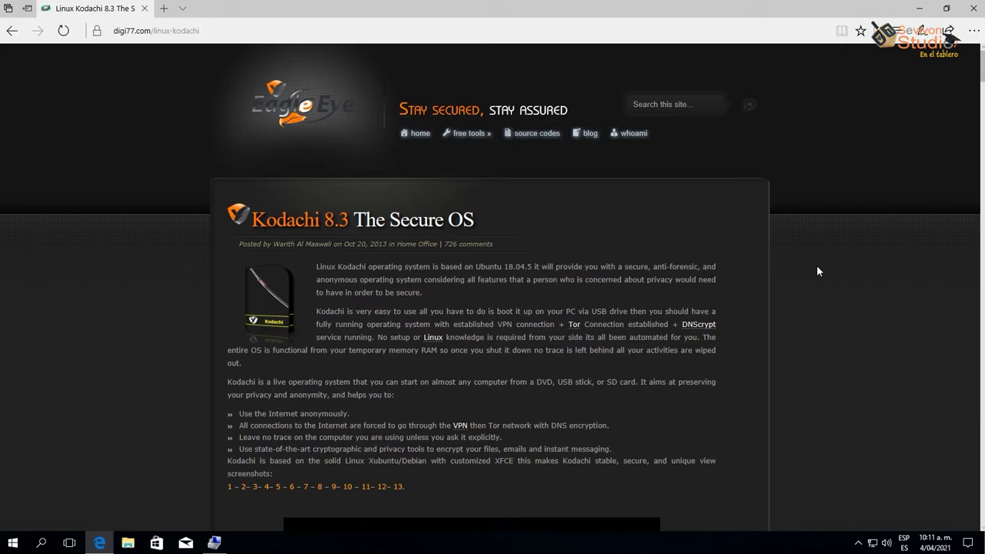
pyautogui.scroll(-2, 818, 271)
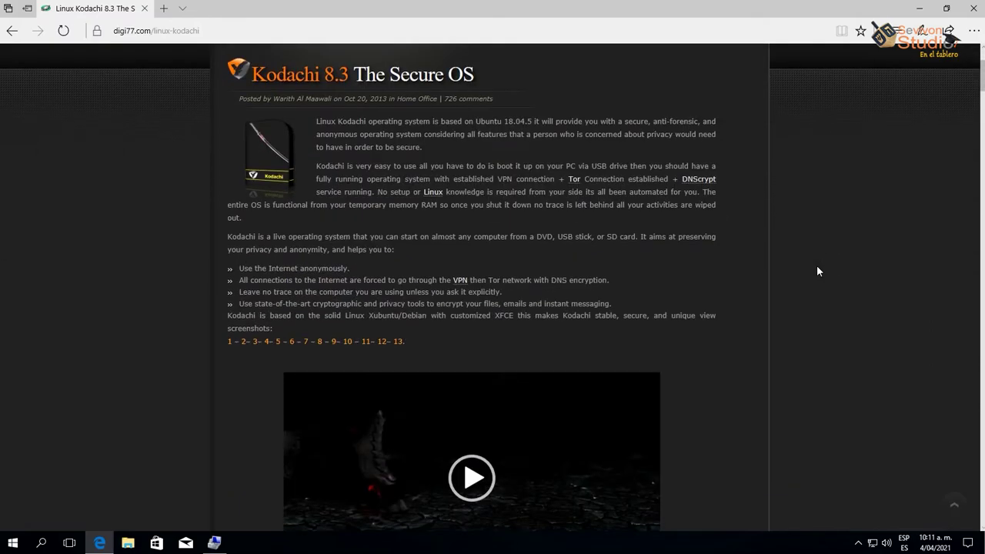
pyautogui.scroll(-2, 818, 271)
pyautogui.scroll(-2, 818, 271)
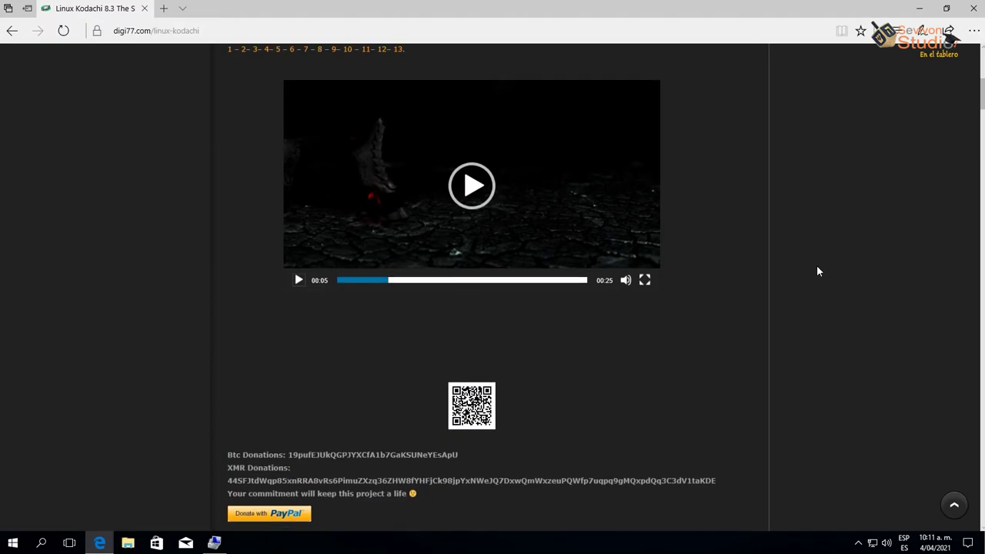
pyautogui.scroll(-3, 818, 270)
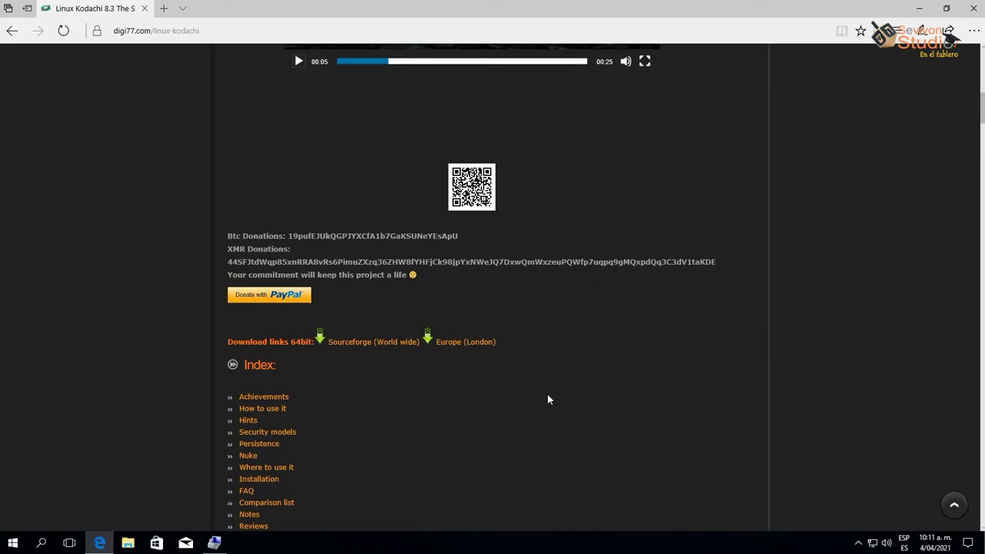
pyautogui.click(919, 8)
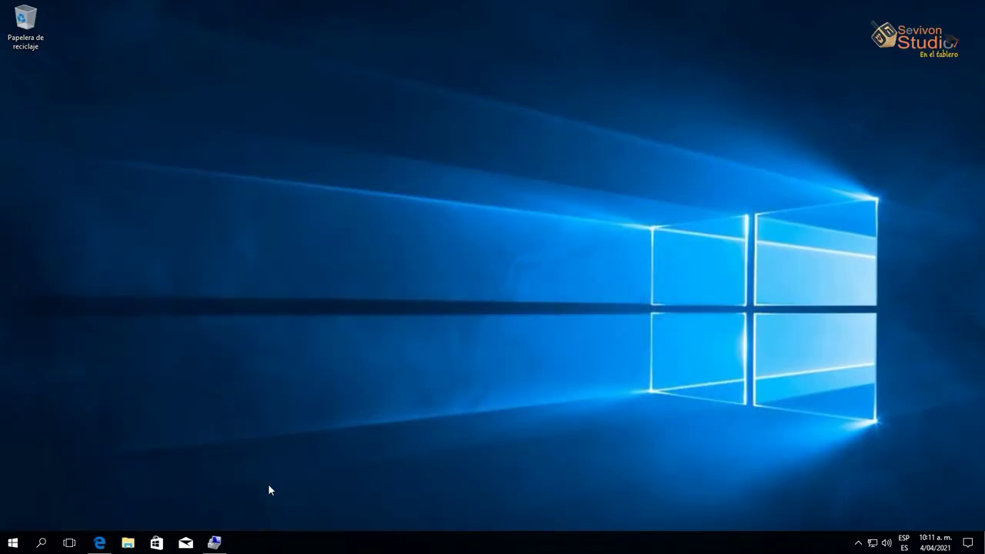
# Inspect Disco 0 in Disk Management: the (D:) partition, 90,82 GB unallocated space and the Kodachi (E:) disc
pyautogui.click(214, 543)
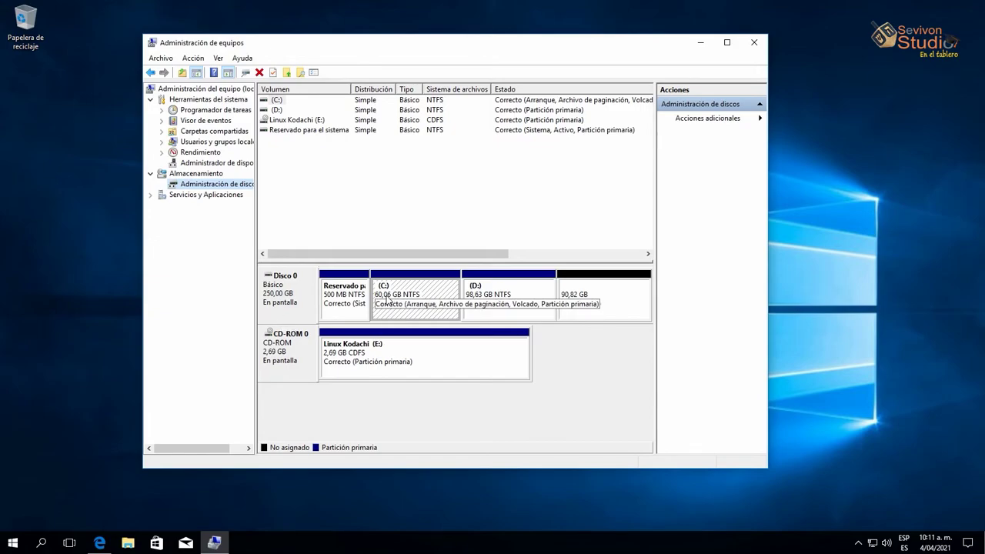
pyautogui.click(504, 308)
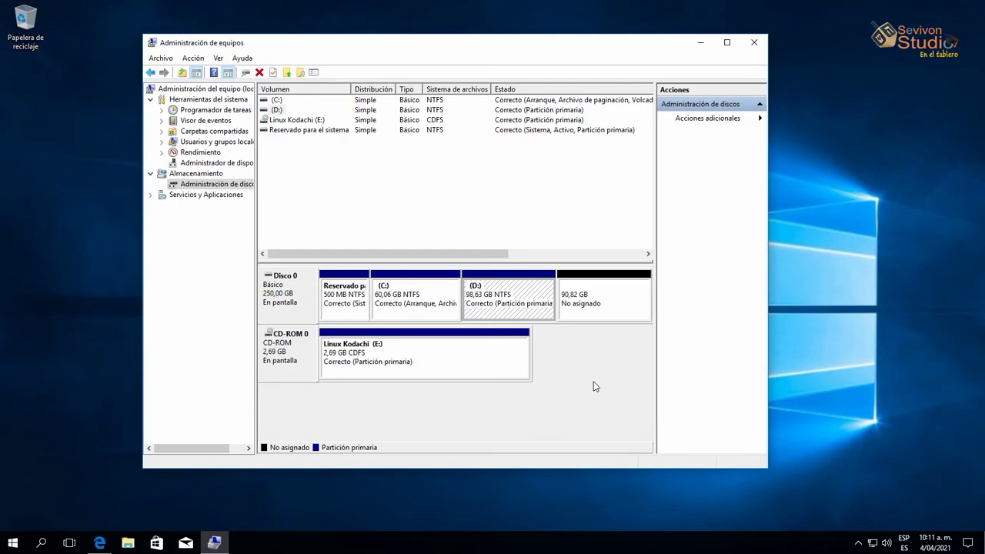
pyautogui.click(601, 292)
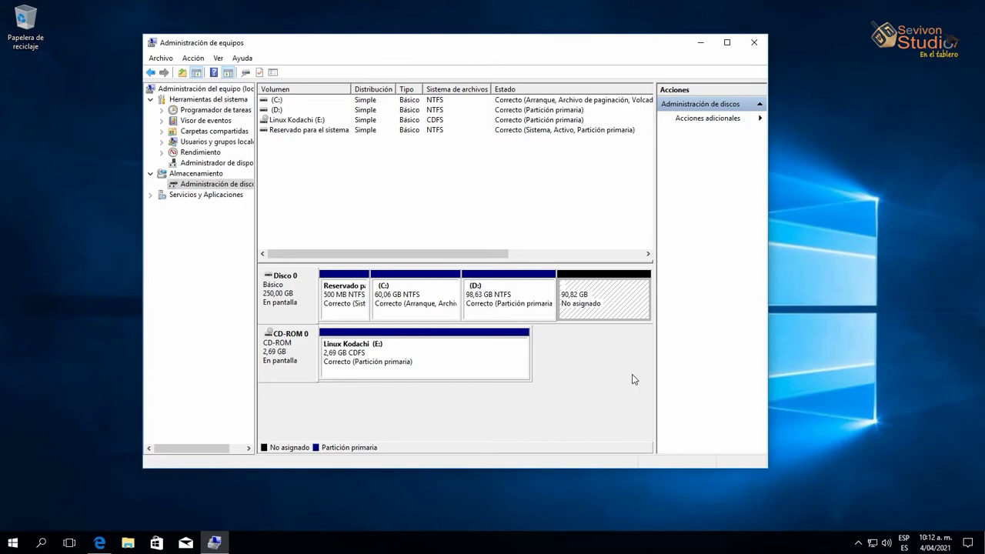
pyautogui.click(452, 374)
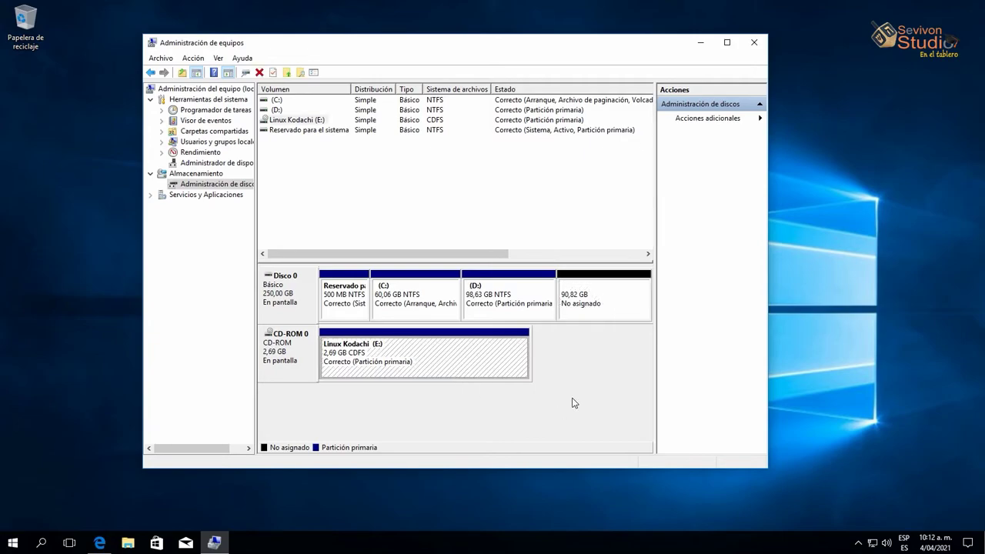
pyautogui.click(754, 42)
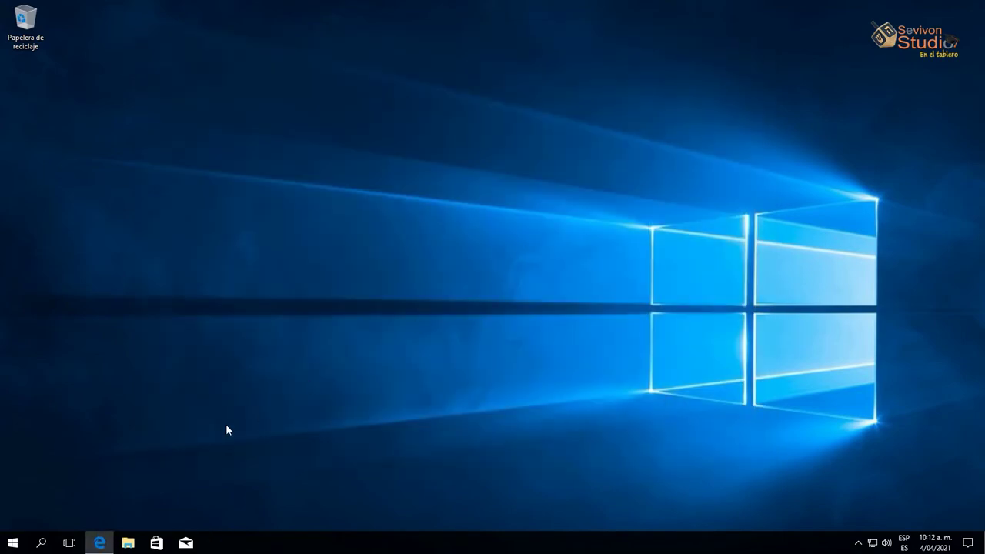
# Restart Windows from the Start menu's power options
pyautogui.click(10, 544)
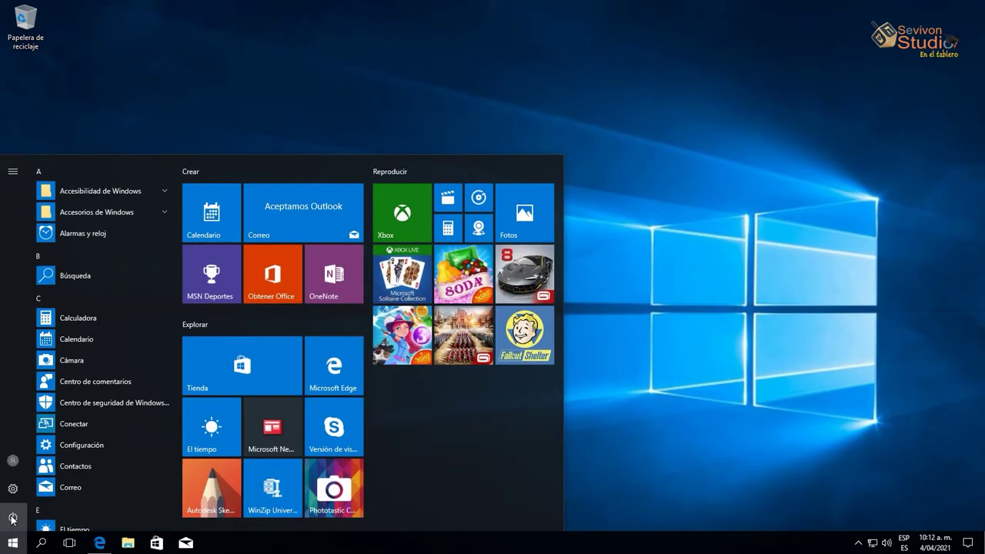
pyautogui.click(12, 520)
pyautogui.click(20, 490)
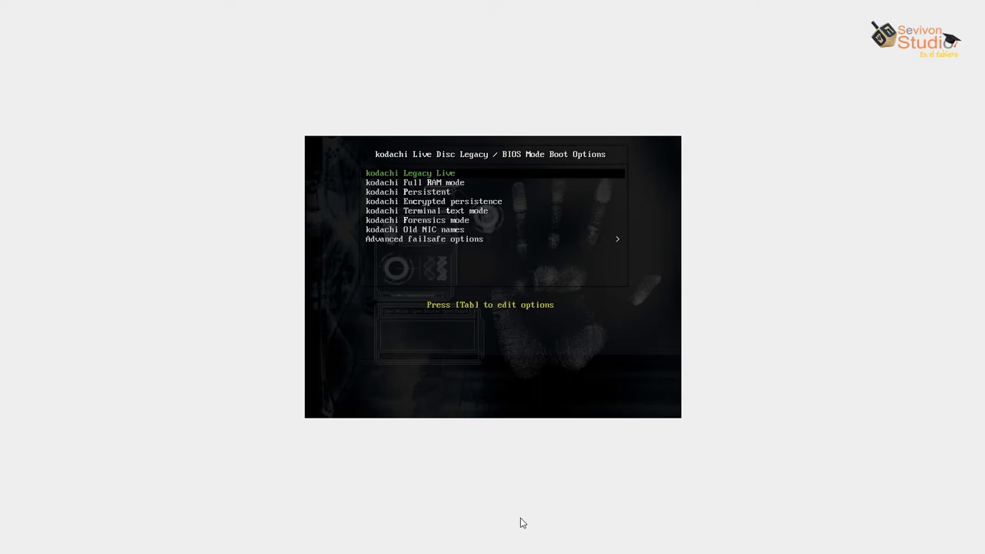
# Move past Forensics mode and enter the Advanced failsafe options submenu
pyautogui.press('Down')
pyautogui.press('Down')
pyautogui.press('Down')
pyautogui.press('Down')
pyautogui.press('Down')
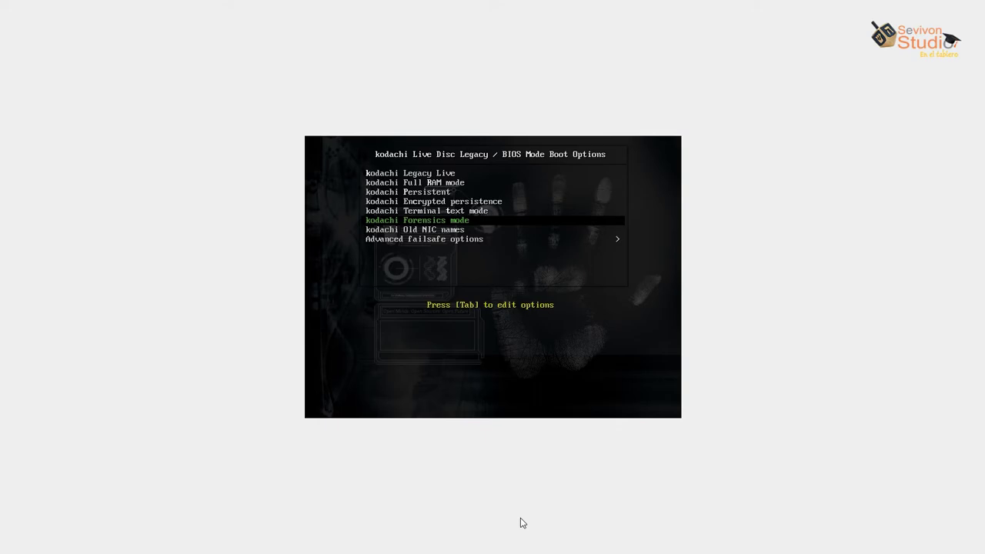
pyautogui.press('Down')
pyautogui.press('Down')
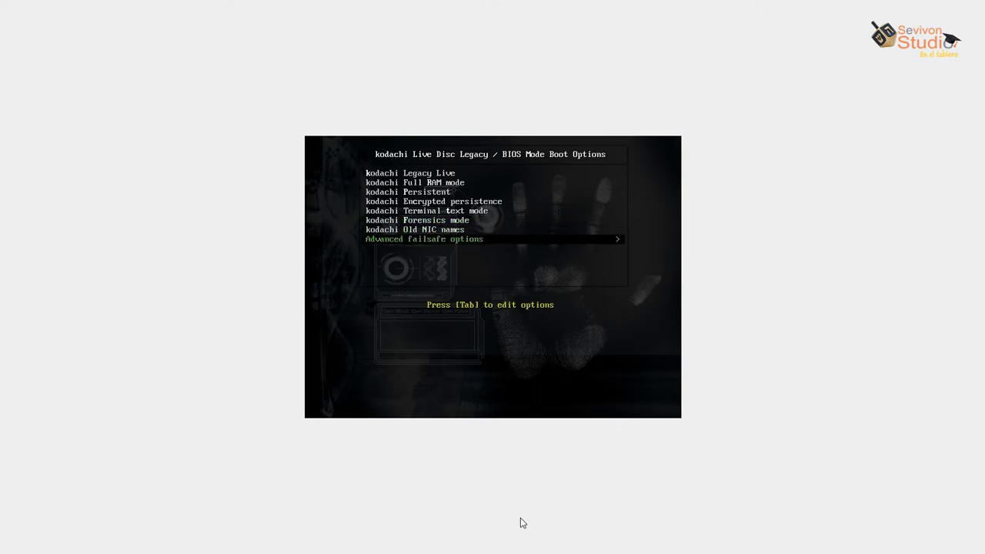
pyautogui.press('Return')
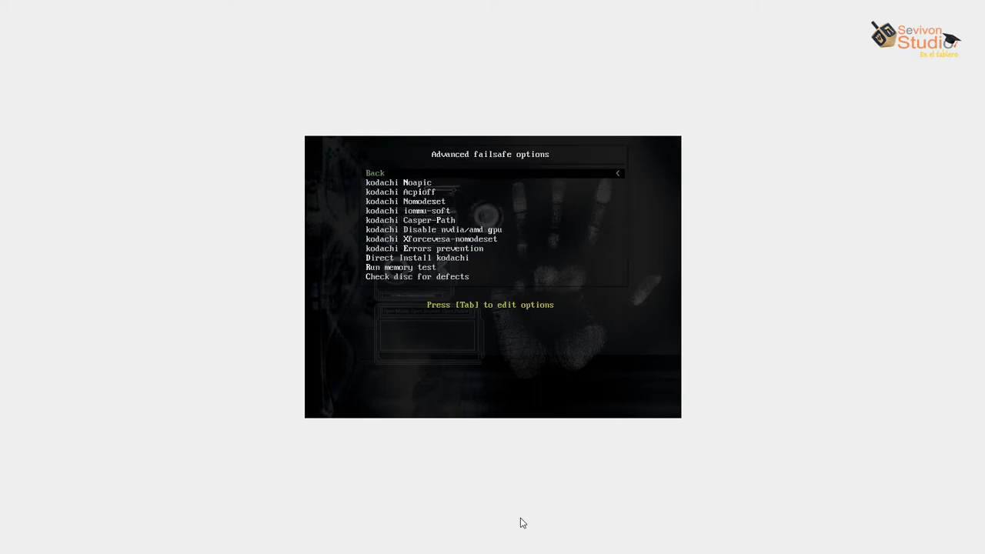
# Return from the failsafe submenu via Back and boot the kodachi Legacy Live entry
pyautogui.press('Down')
pyautogui.press('Down')
pyautogui.press('Down')
pyautogui.press('Down')
pyautogui.press('Down')
pyautogui.press('Down')
pyautogui.press('Down')
pyautogui.press('Down')
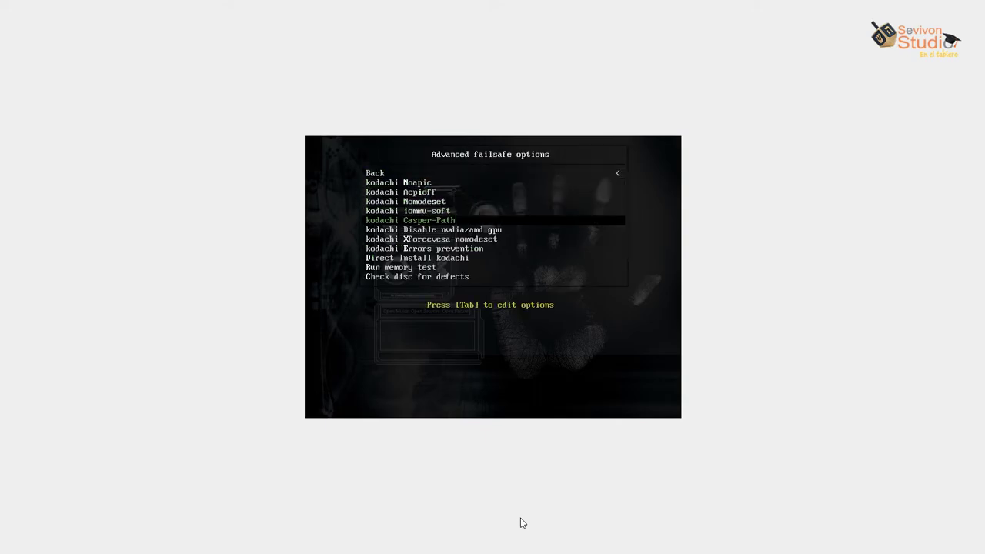
pyautogui.press('Down')
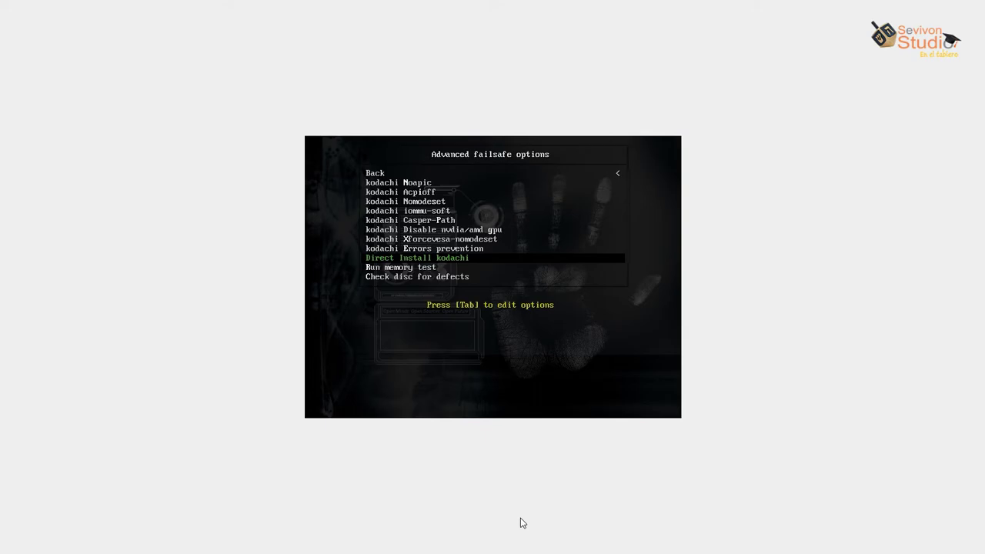
pyautogui.press('Up')
pyautogui.press('Up')
pyautogui.press('Up')
pyautogui.press('Up')
pyautogui.press('Up')
pyautogui.press('Up')
pyautogui.press('Up')
pyautogui.press('Up')
pyautogui.press('Up')
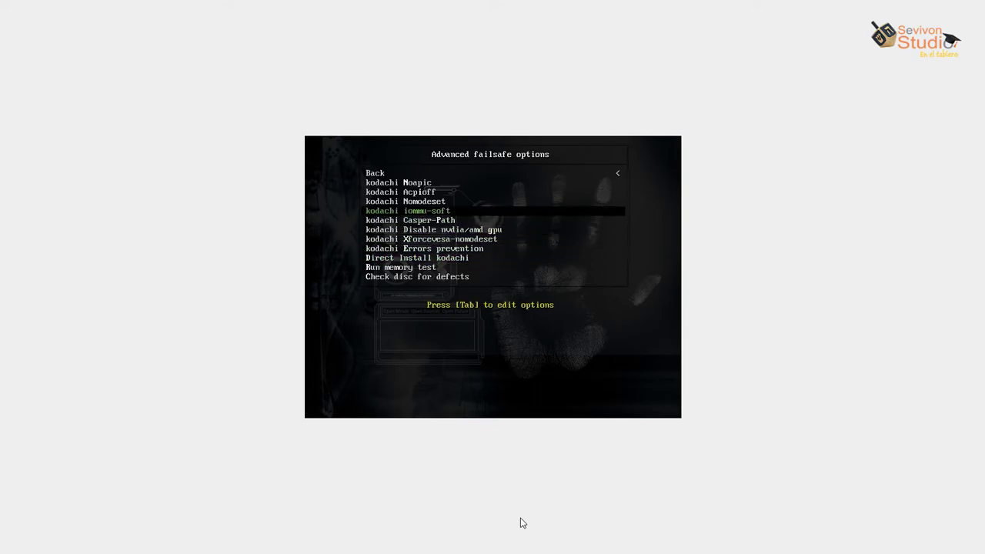
pyautogui.press('Return')
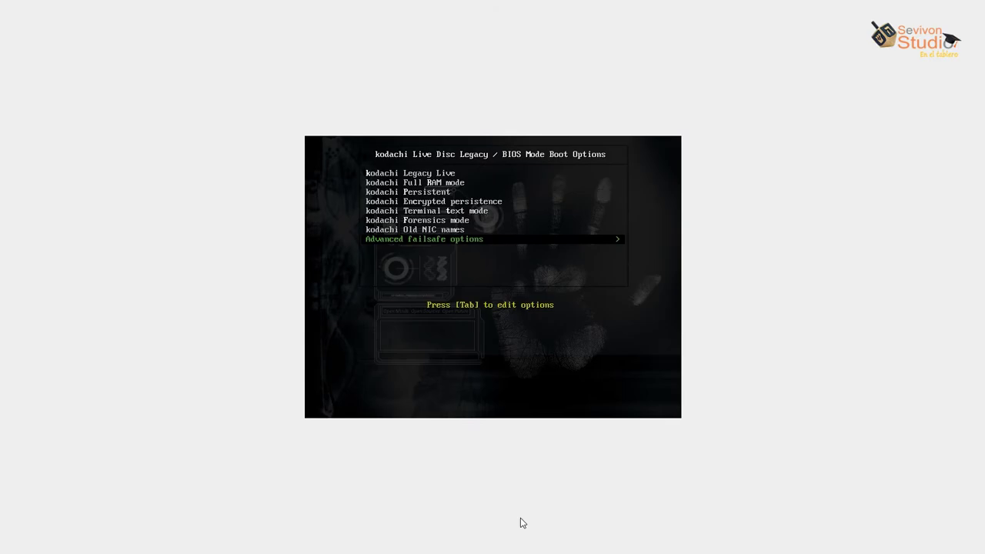
pyautogui.press('Up')
pyautogui.press('Up')
pyautogui.press('Up')
pyautogui.press('Up')
pyautogui.press('Up')
pyautogui.press('Up')
pyautogui.press('Up')
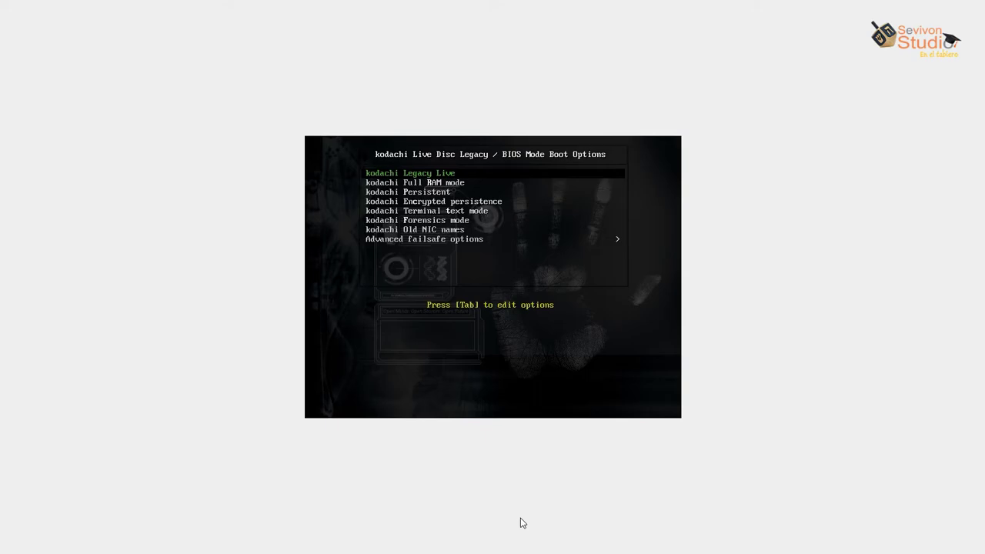
pyautogui.press('Return')
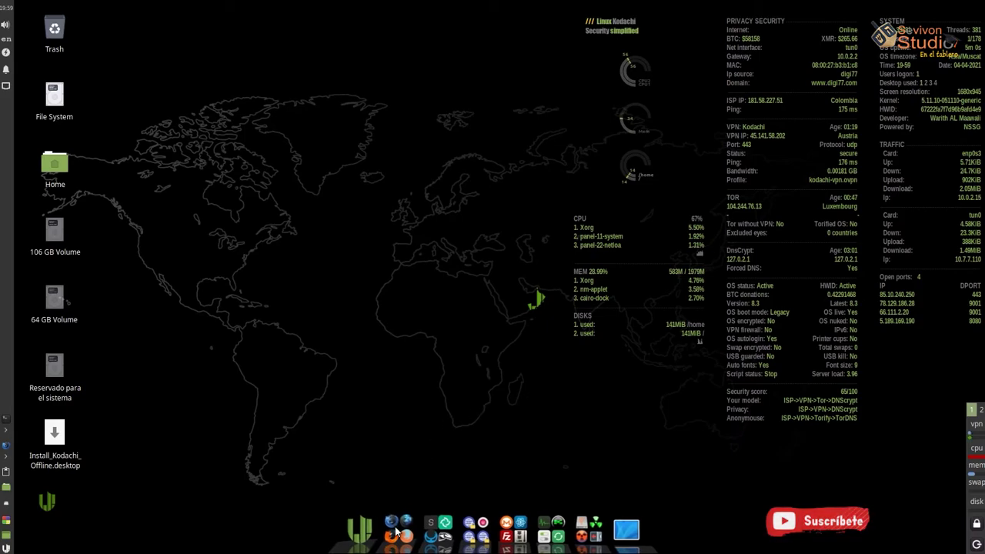
pyautogui.moveTo(397, 529)
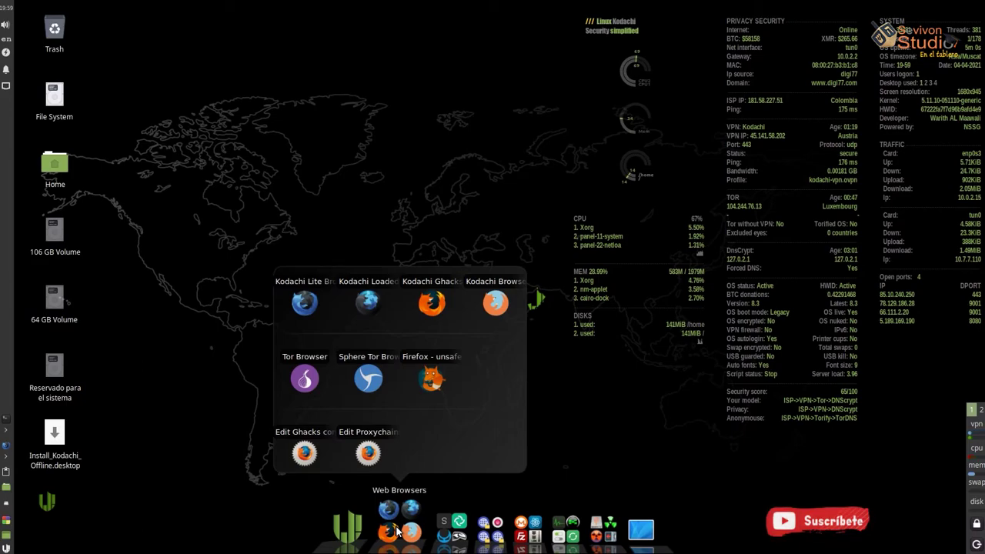
pyautogui.moveTo(445, 533)
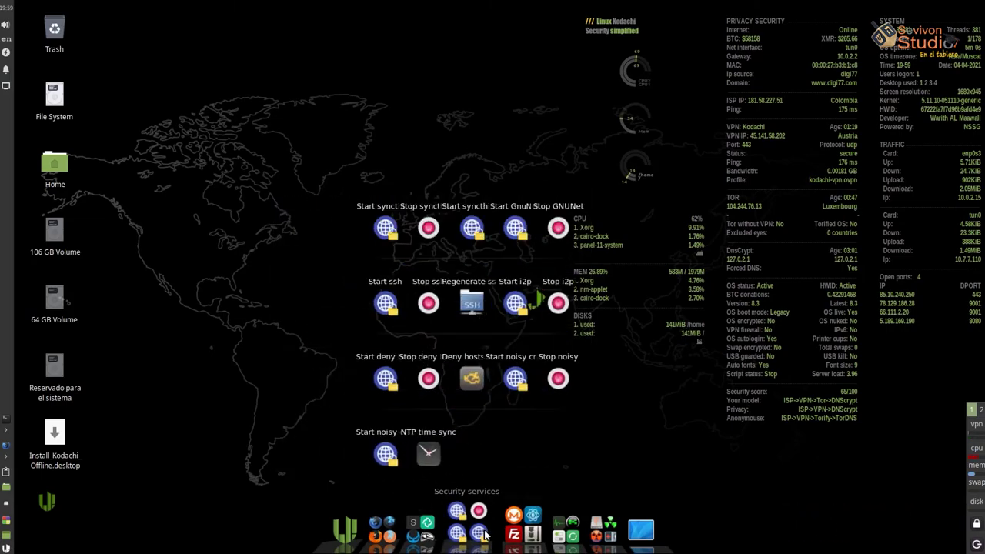
pyautogui.moveTo(542, 531)
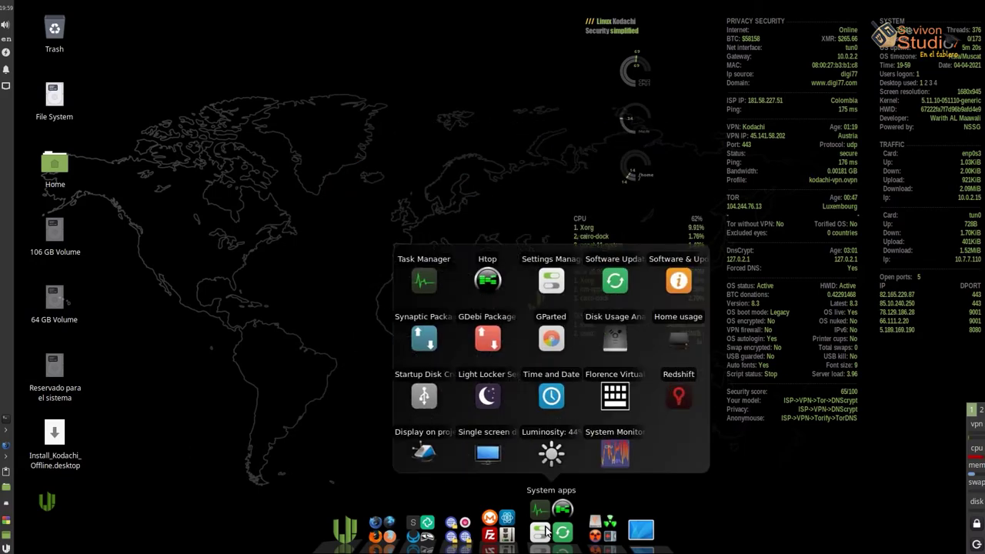
pyautogui.moveTo(589, 533)
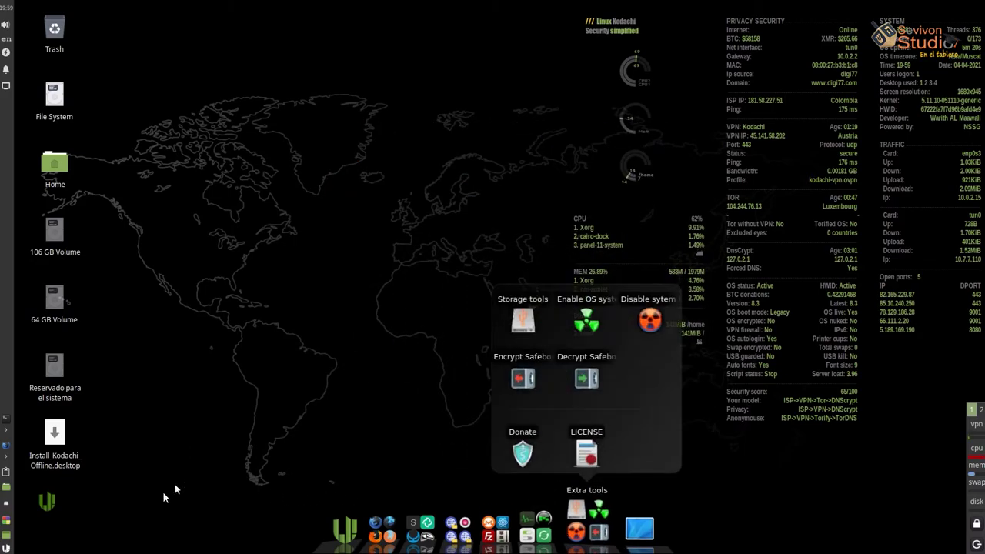
pyautogui.click(5, 547)
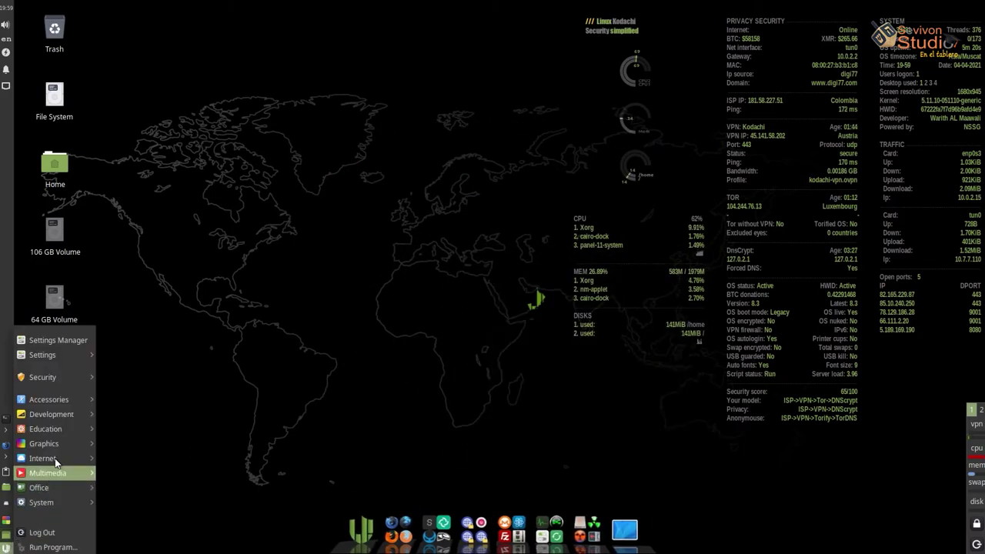
pyautogui.moveTo(57, 428)
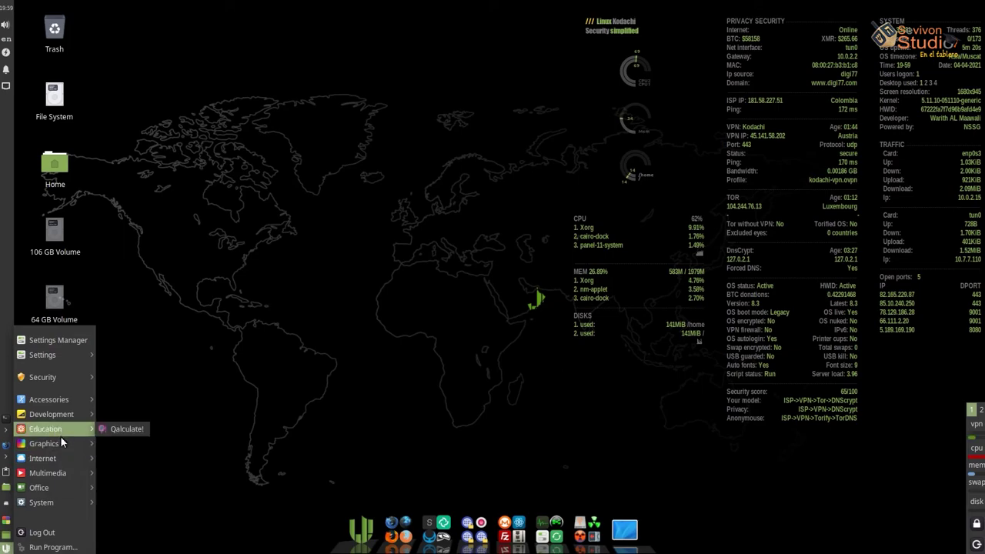
pyautogui.moveTo(63, 450)
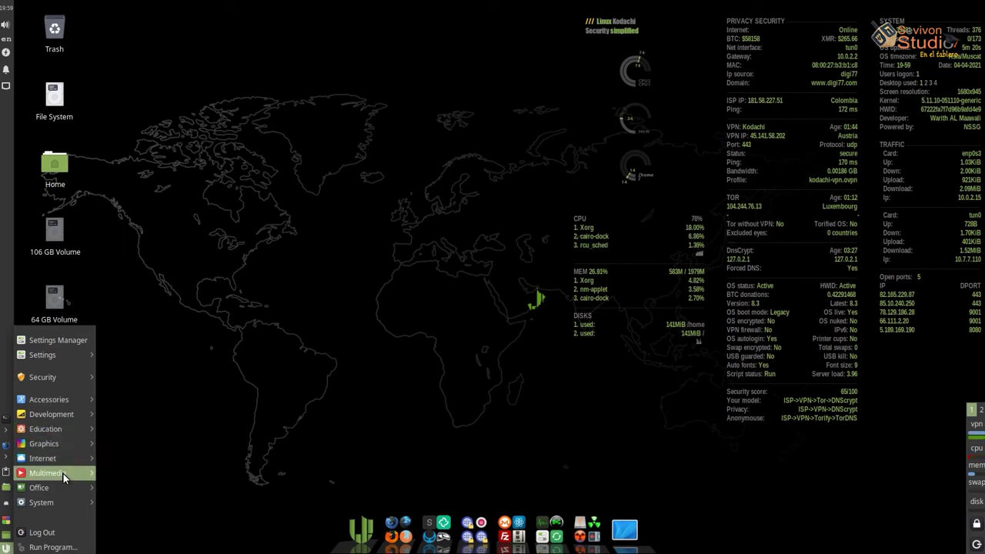
pyautogui.moveTo(63, 488)
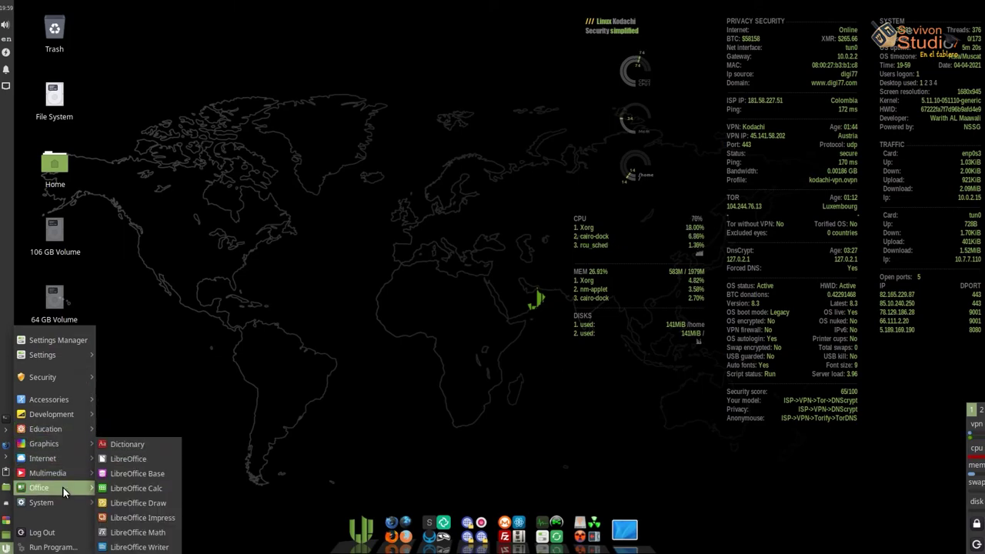
pyautogui.click(480, 268)
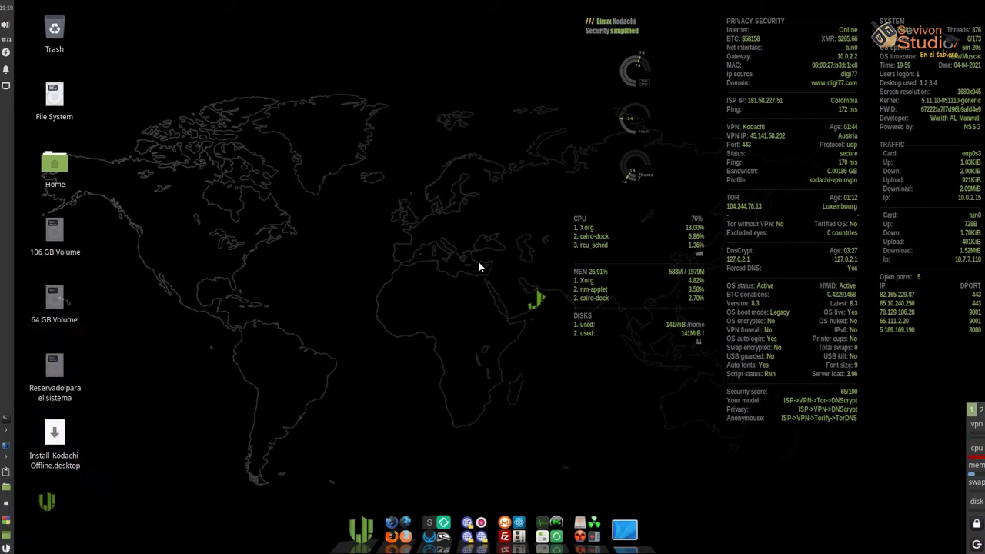
# Launch Install_Kodachi_Offline and continue with Español as both installer language and keyboard layout
pyautogui.doubleClick(56, 434)
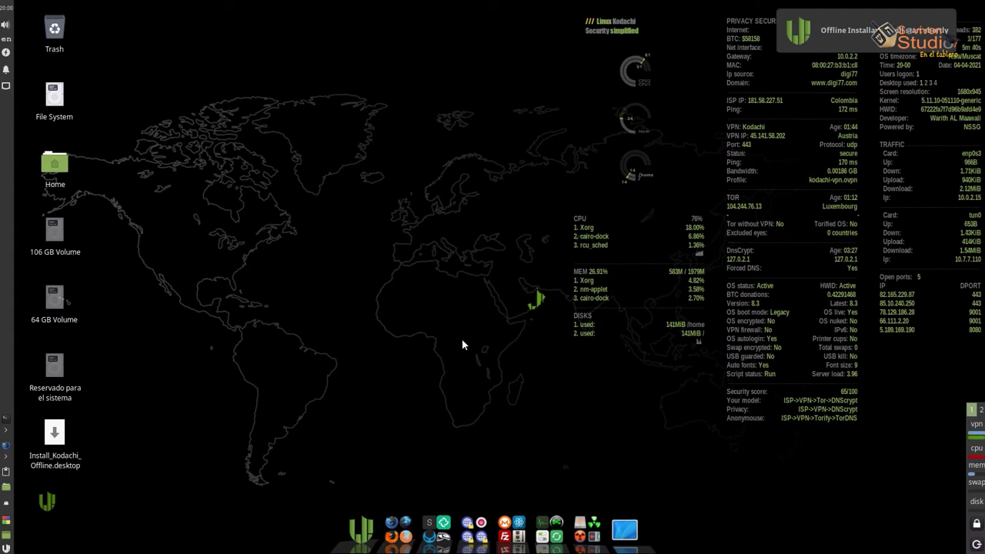
pyautogui.click(549, 529)
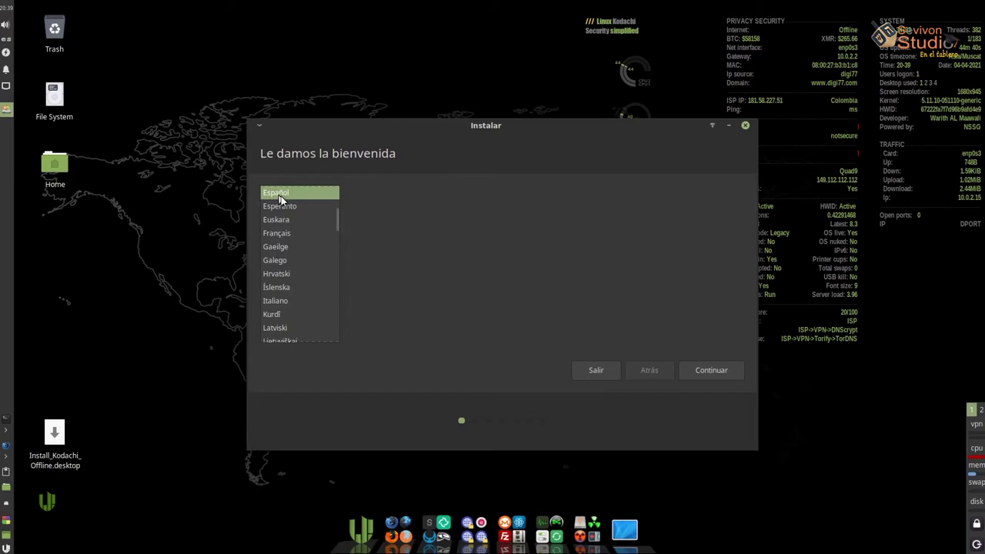
pyautogui.click(692, 371)
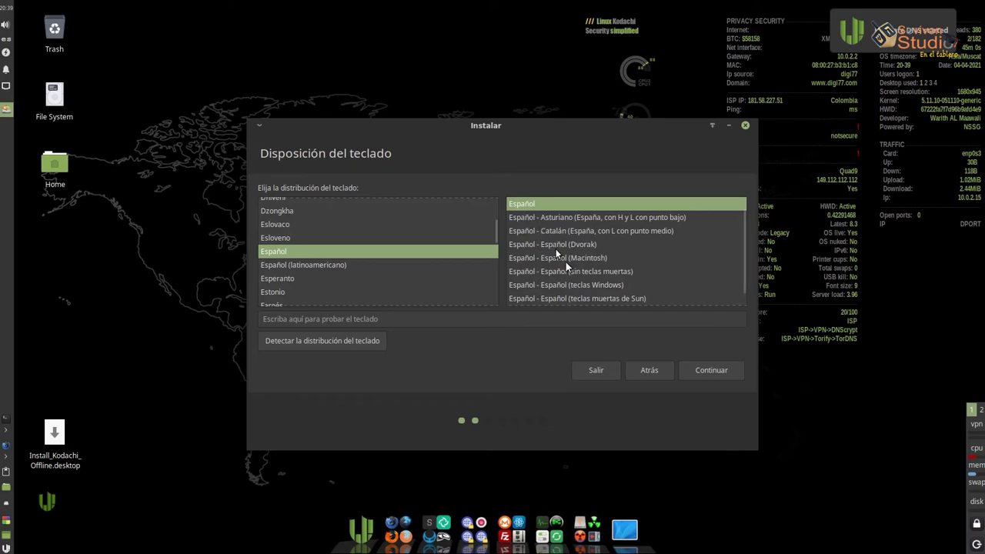
pyautogui.click(704, 371)
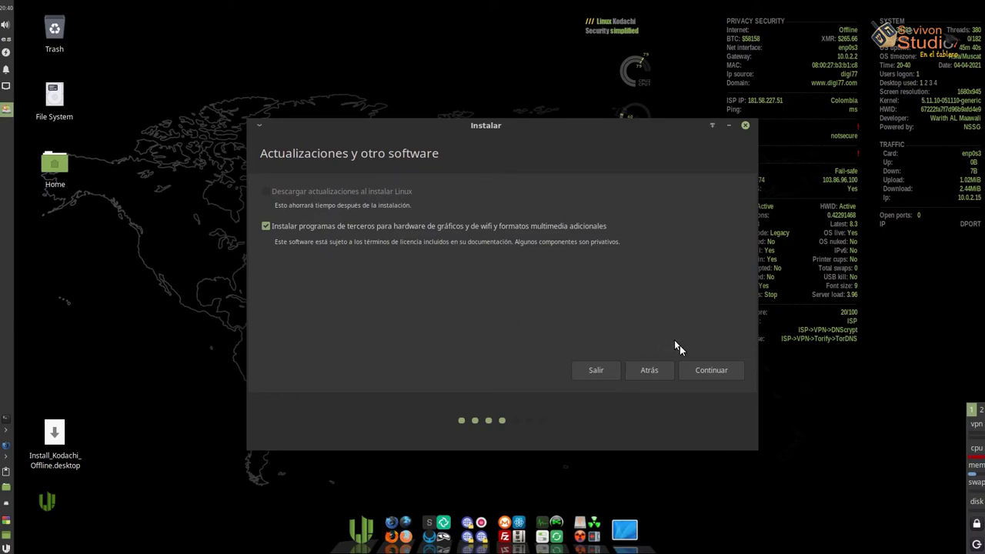
# Continue with third-party graphics, wifi and multimedia software left enabled
pyautogui.click(698, 373)
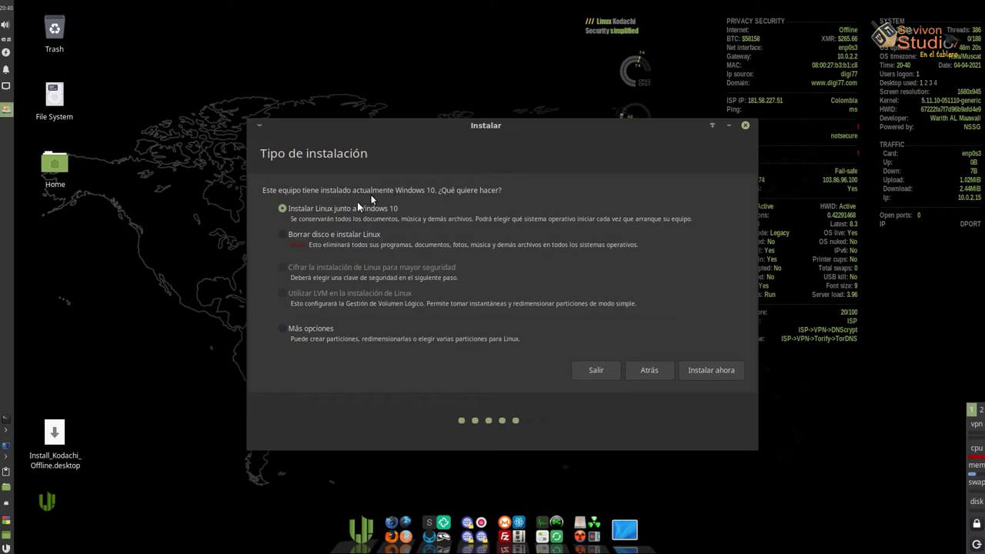
# Choose 'Más opciones' for manual partitioning and continue to the /dev/sda partition table
pyautogui.click(281, 233)
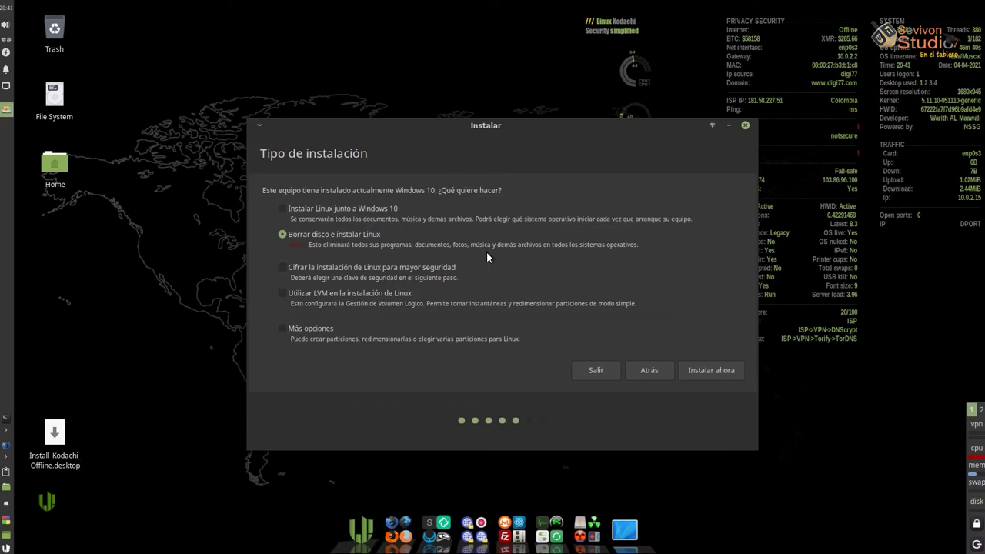
pyautogui.click(283, 330)
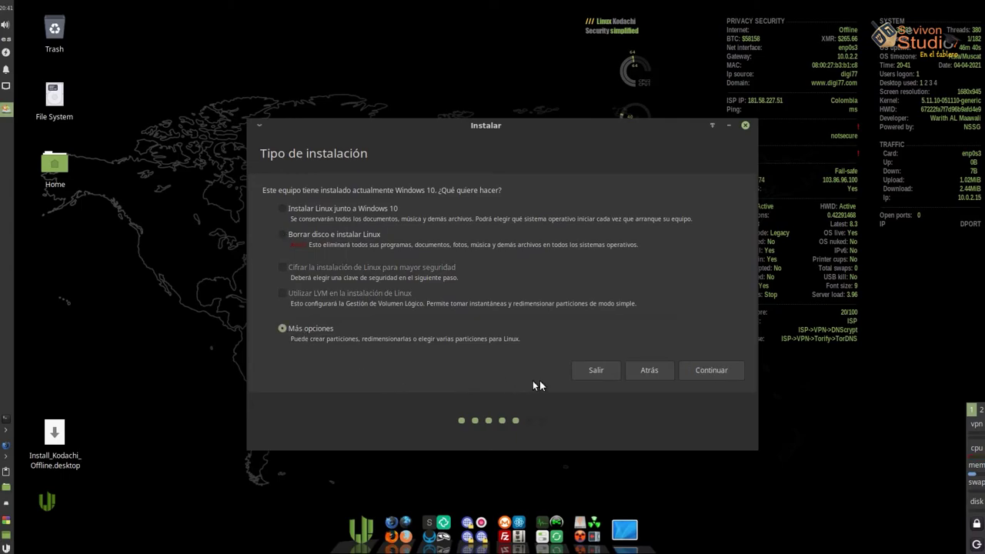
pyautogui.click(706, 368)
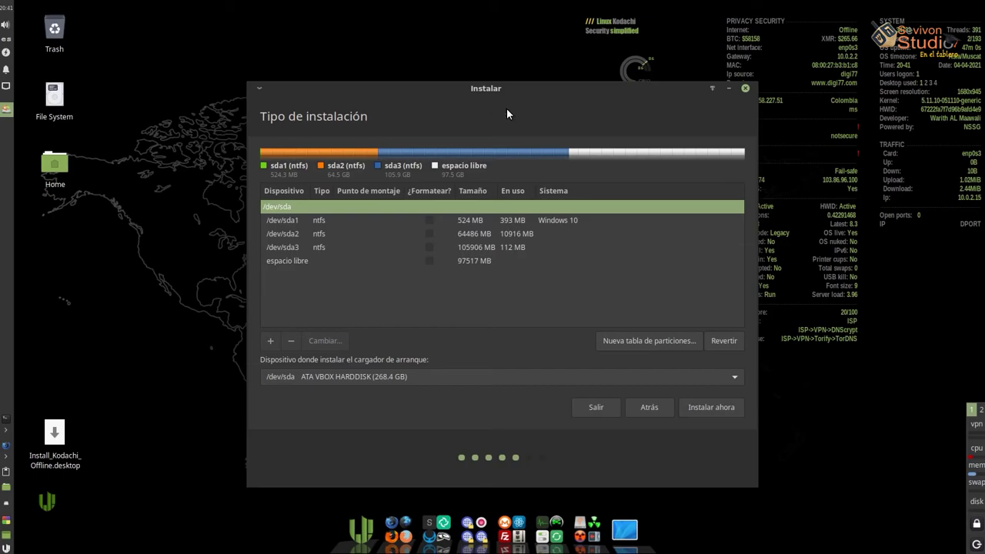
# Create /dev/sda5 as a 1024 MB logical swap area at the start of the free space
pyautogui.click(295, 223)
pyautogui.click(293, 236)
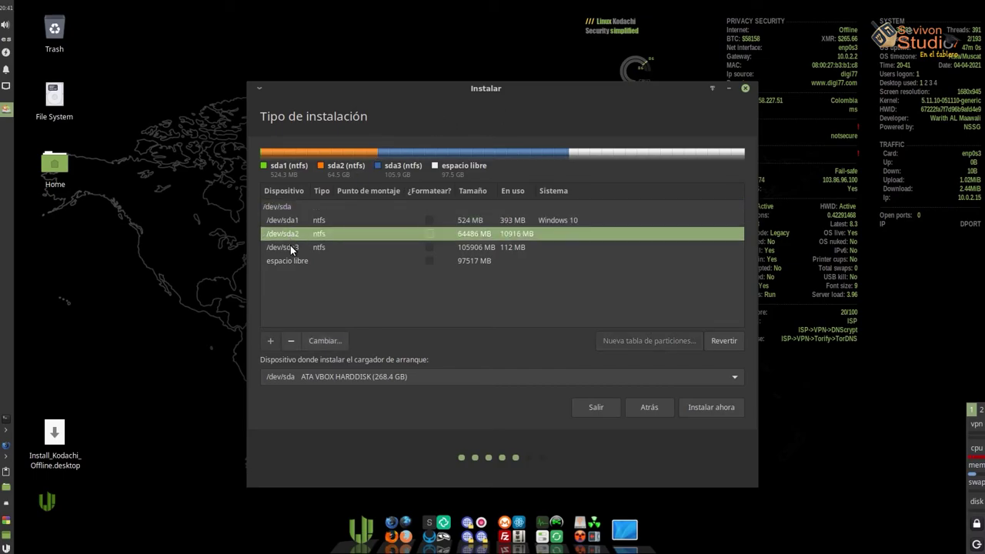
pyautogui.click(290, 245)
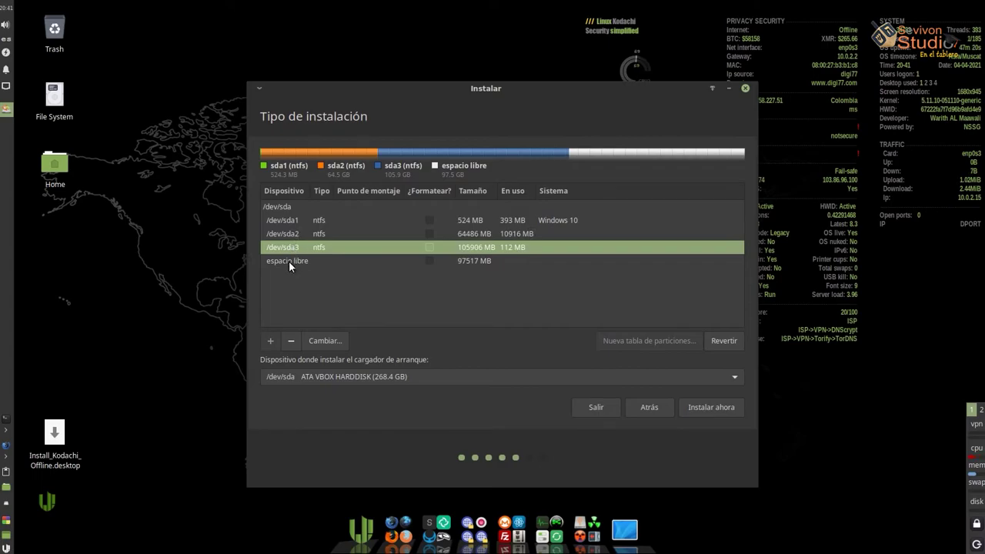
pyautogui.click(289, 261)
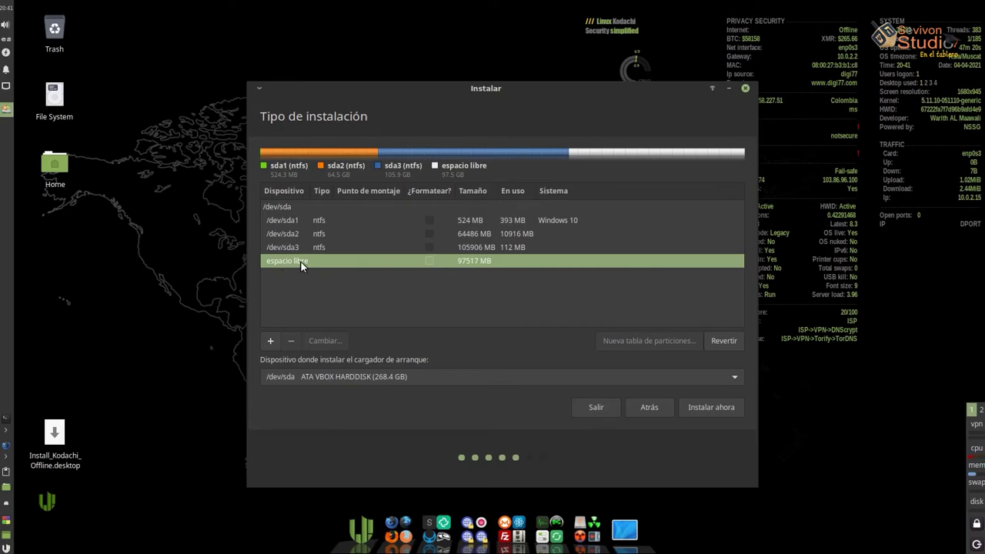
pyautogui.click(268, 343)
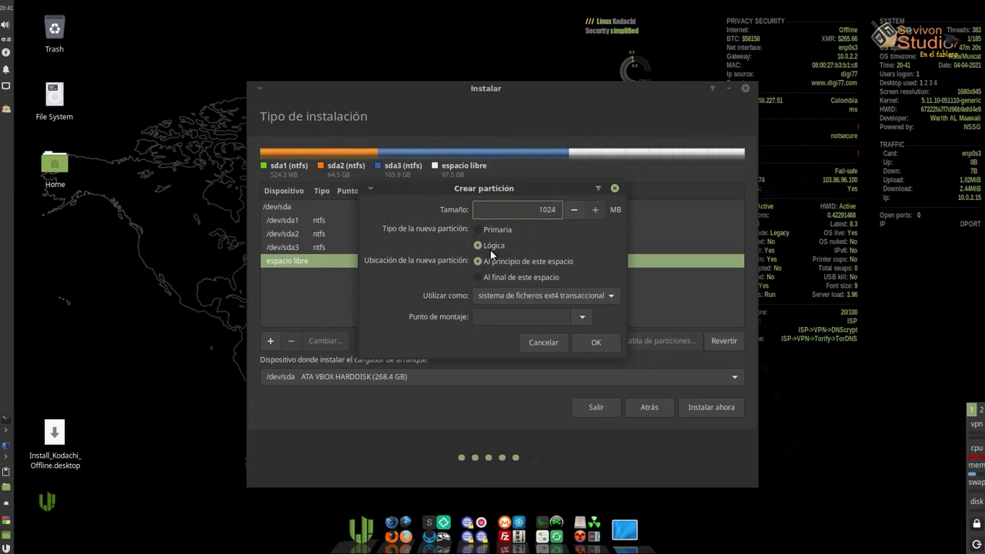
pyautogui.click(612, 295)
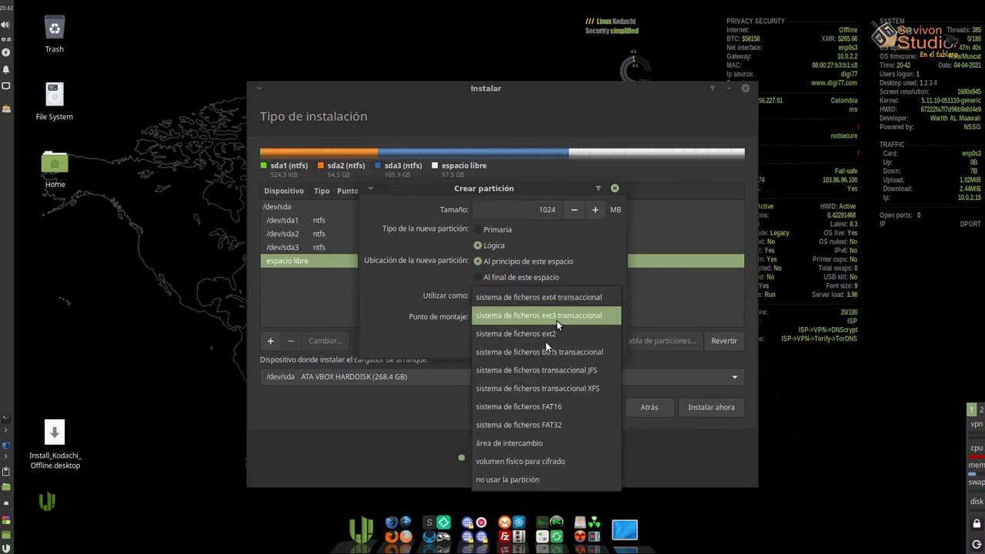
pyautogui.click(524, 440)
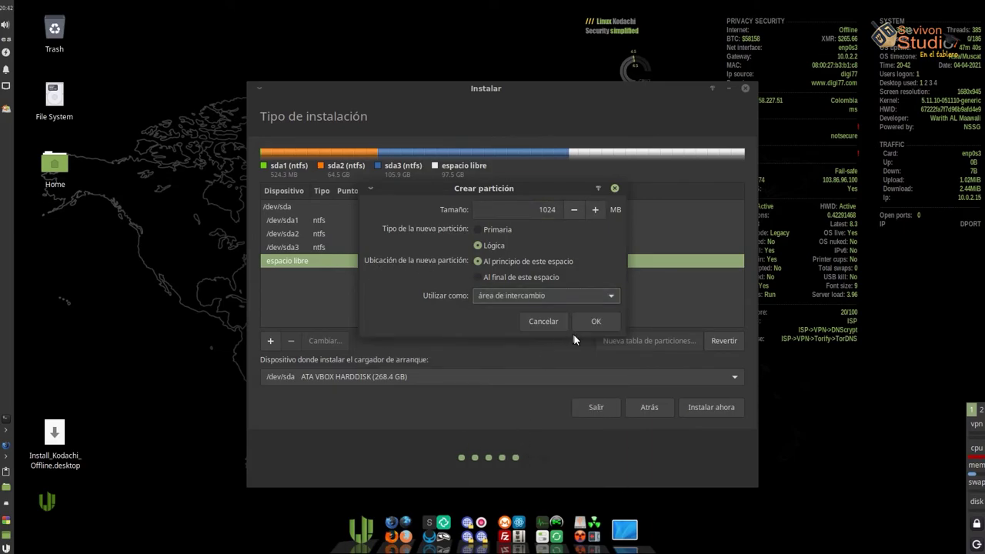
pyautogui.click(594, 323)
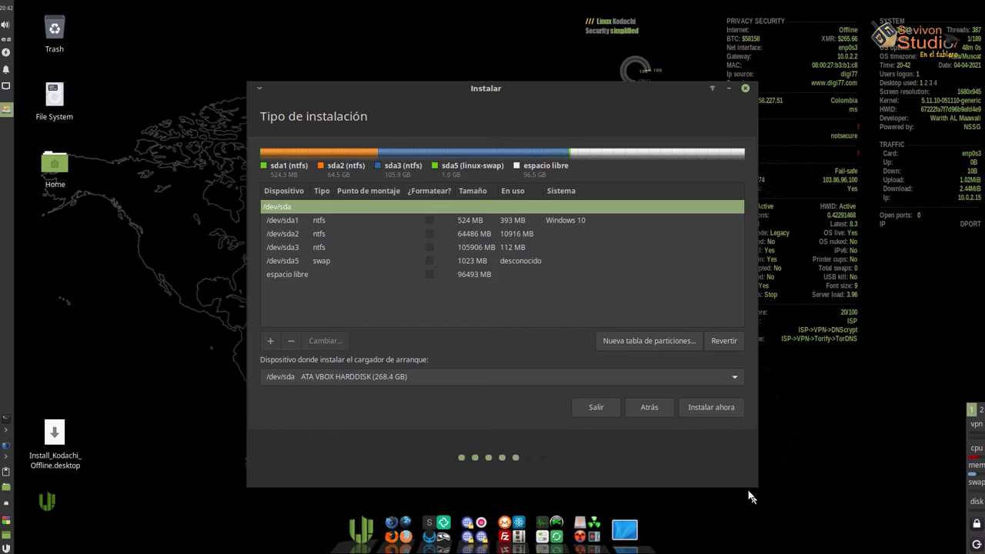
# Create /dev/sda6 as a 32000 MB ext4 partition mounted at / from the free space
pyautogui.click(315, 260)
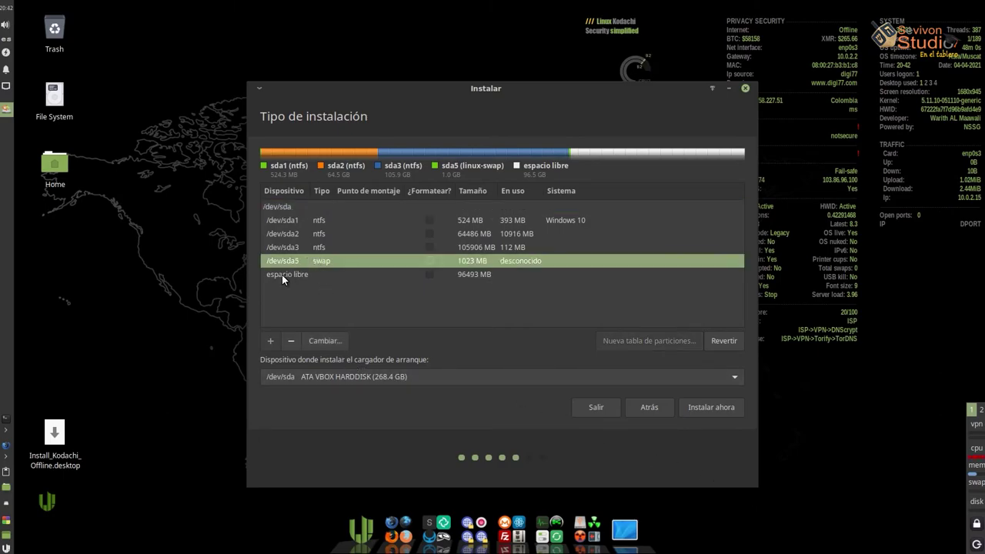
pyautogui.click(281, 274)
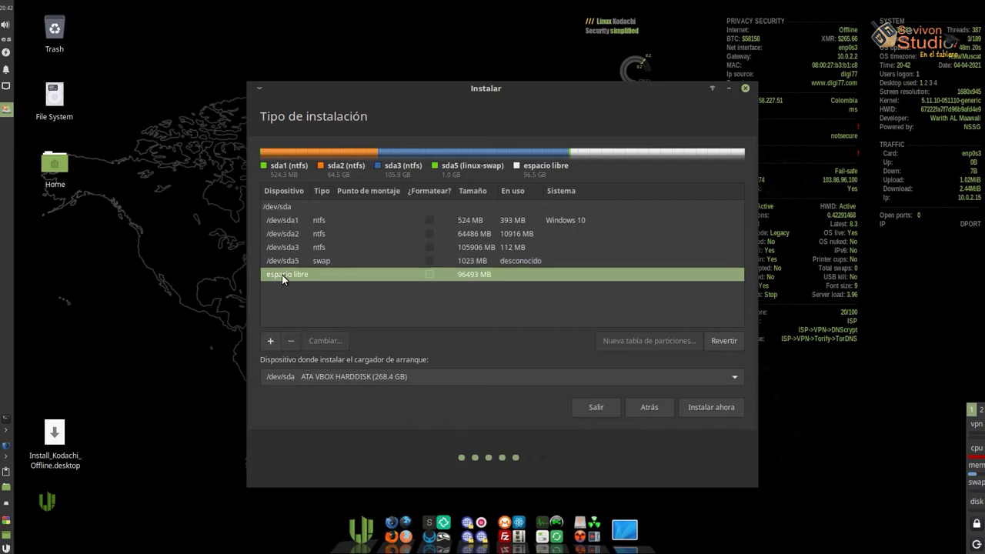
pyautogui.click(269, 340)
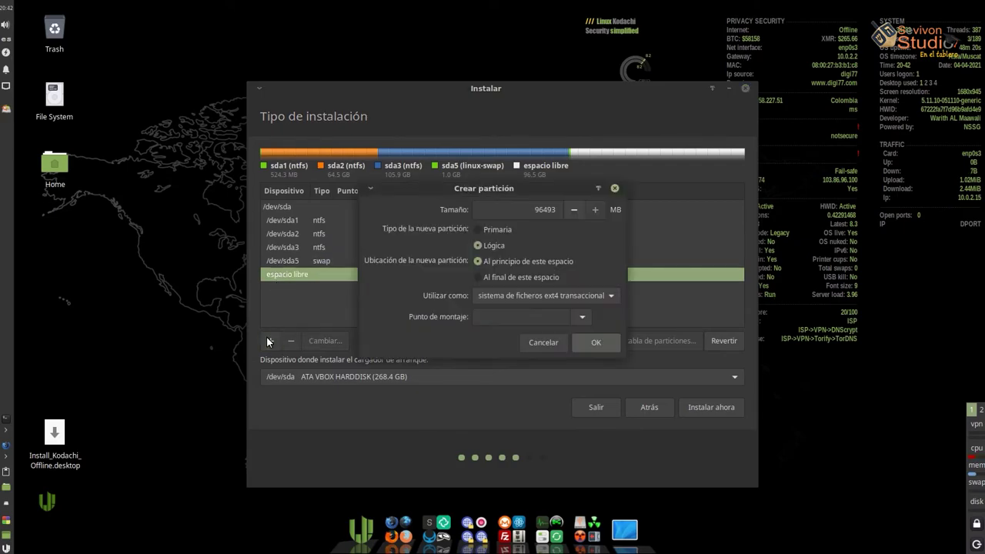
pyautogui.doubleClick(538, 210)
pyautogui.write('32000')
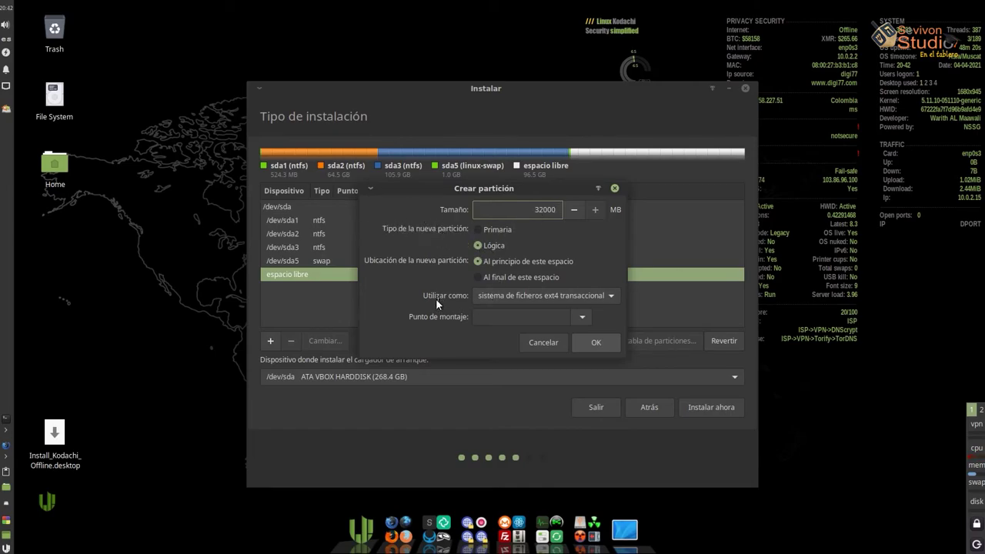
pyautogui.click(583, 317)
pyautogui.click(497, 338)
pyautogui.click(587, 342)
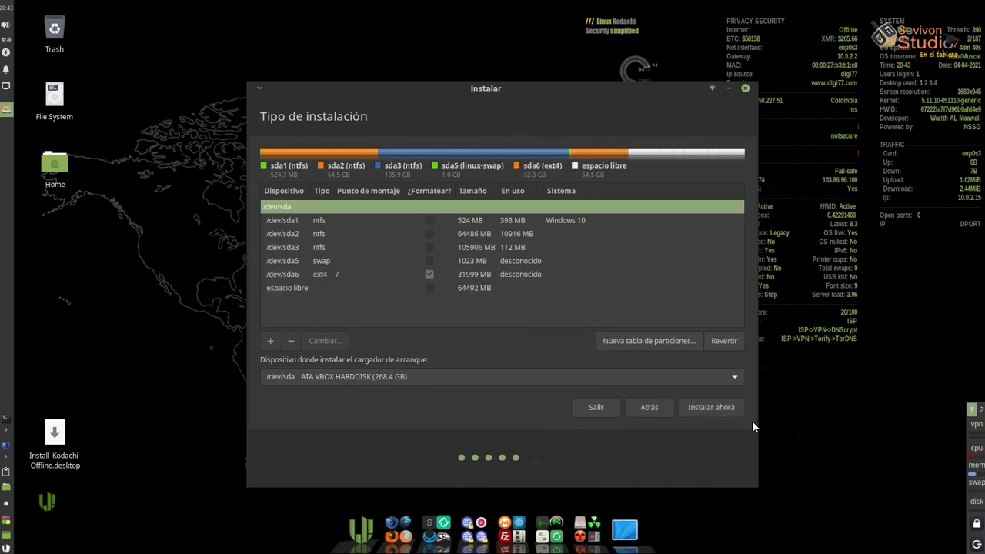
# Create /dev/sda7 as a 64490 MB ext4 partition mounted at /home using all remaining space
pyautogui.click(288, 288)
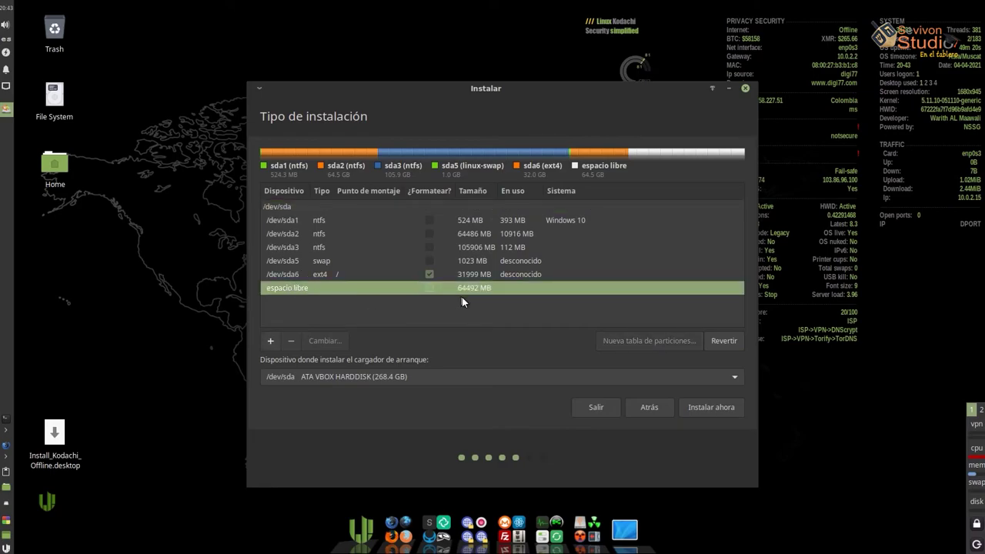
pyautogui.click(270, 344)
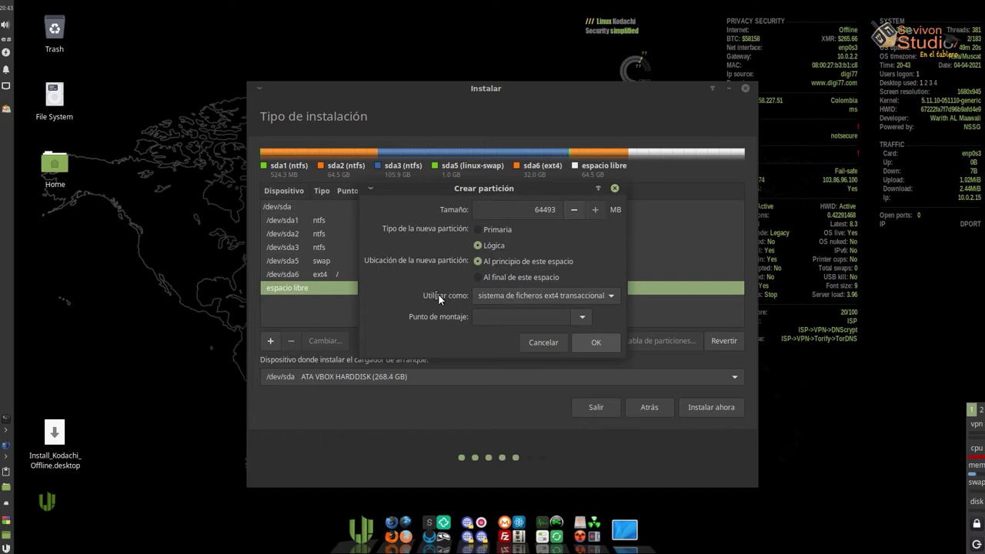
pyautogui.click(583, 318)
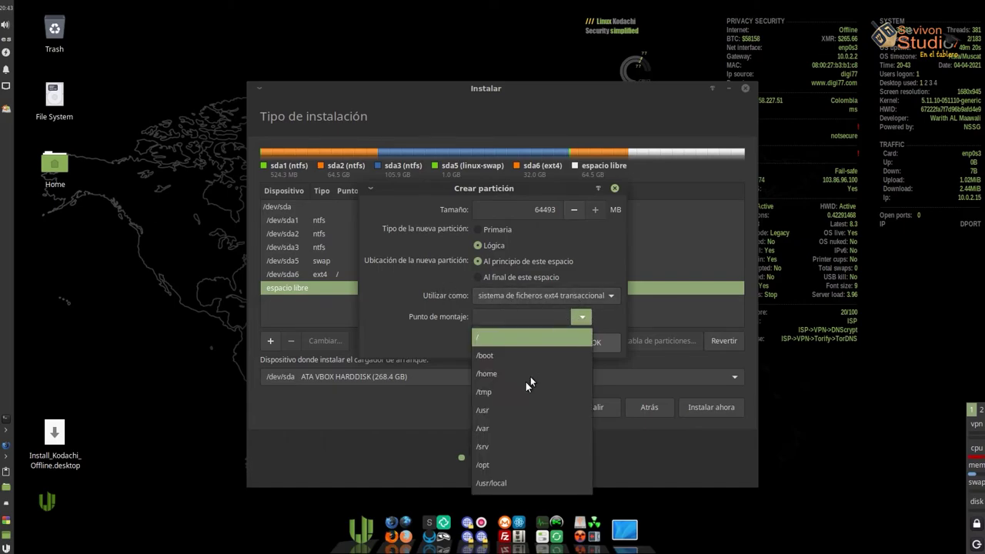
pyautogui.click(486, 374)
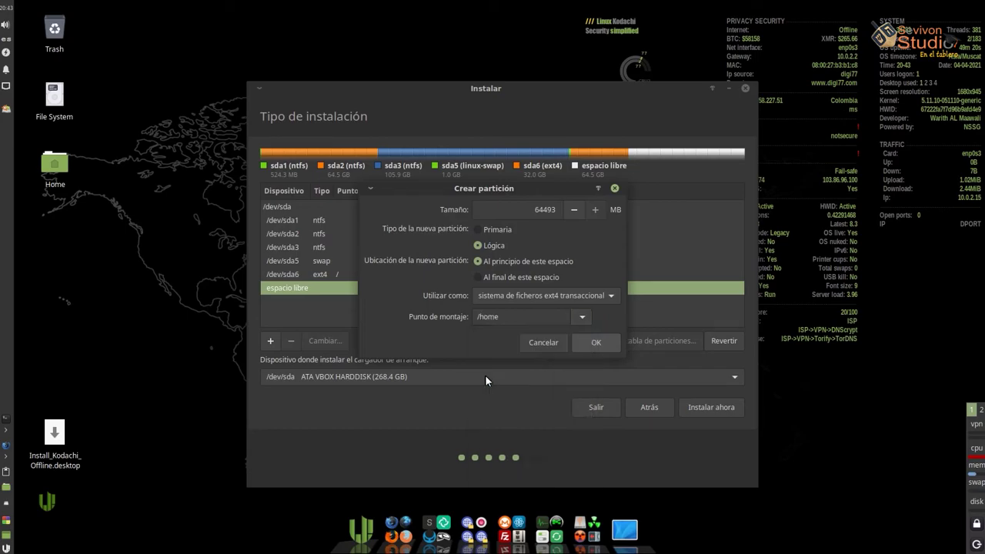
pyautogui.click(593, 345)
pyautogui.click(692, 407)
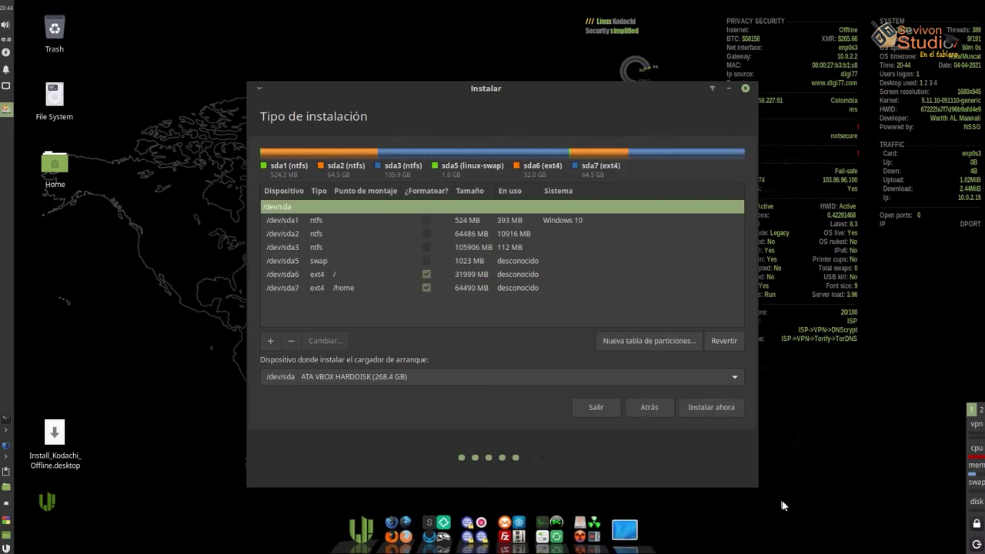
# Review the swap, root and /home partition rows, then start installing and confirm writing them to disk
pyautogui.click(298, 260)
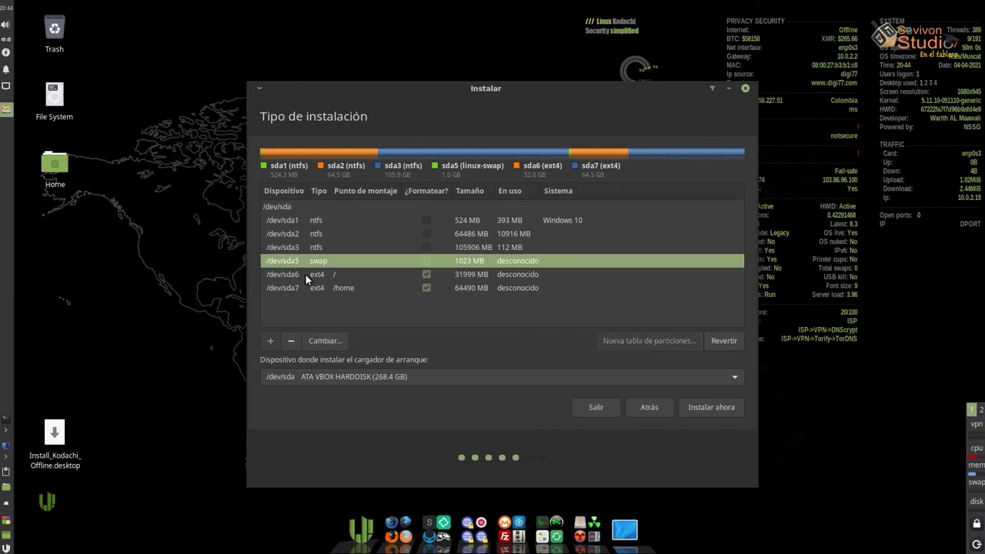
pyautogui.click(306, 275)
pyautogui.click(308, 289)
pyautogui.click(312, 276)
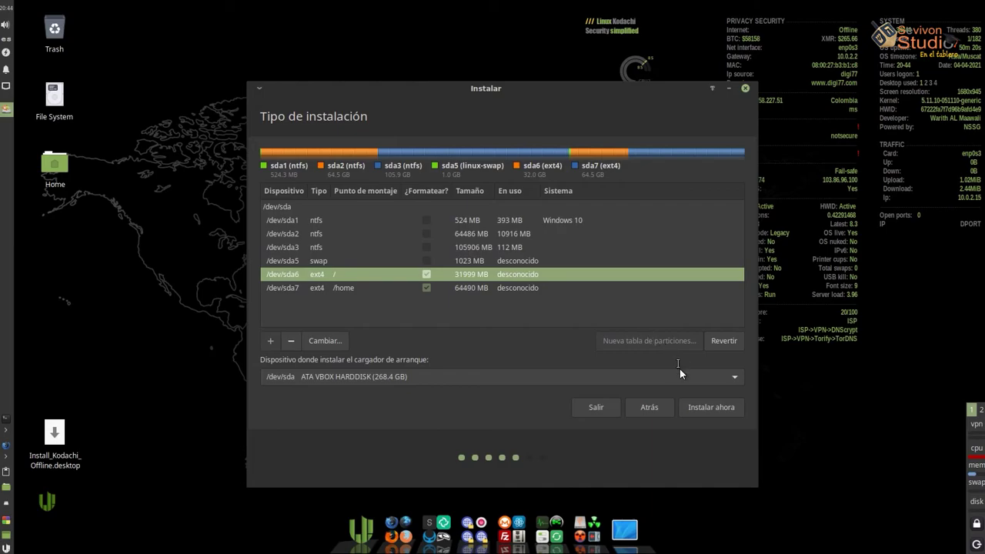
pyautogui.click(710, 405)
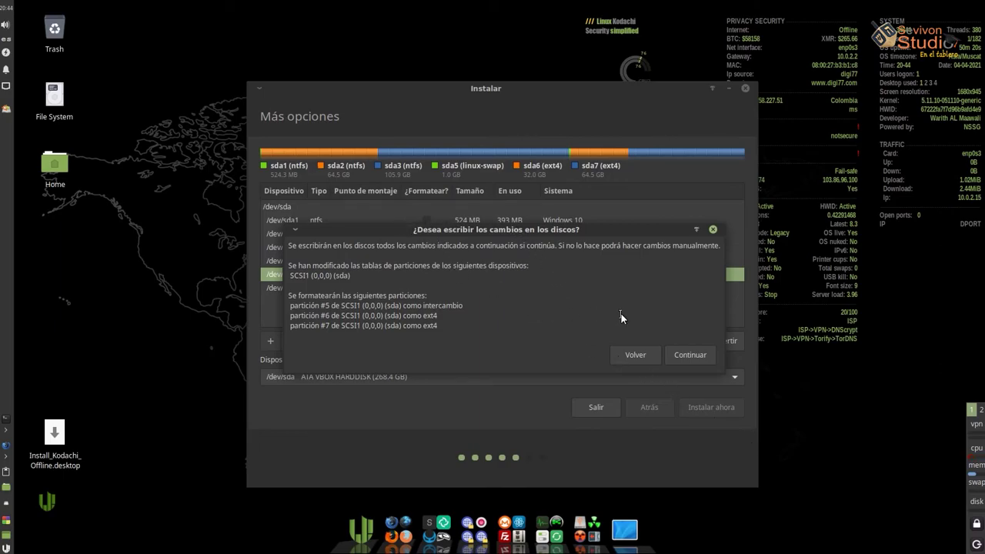
pyautogui.click(688, 357)
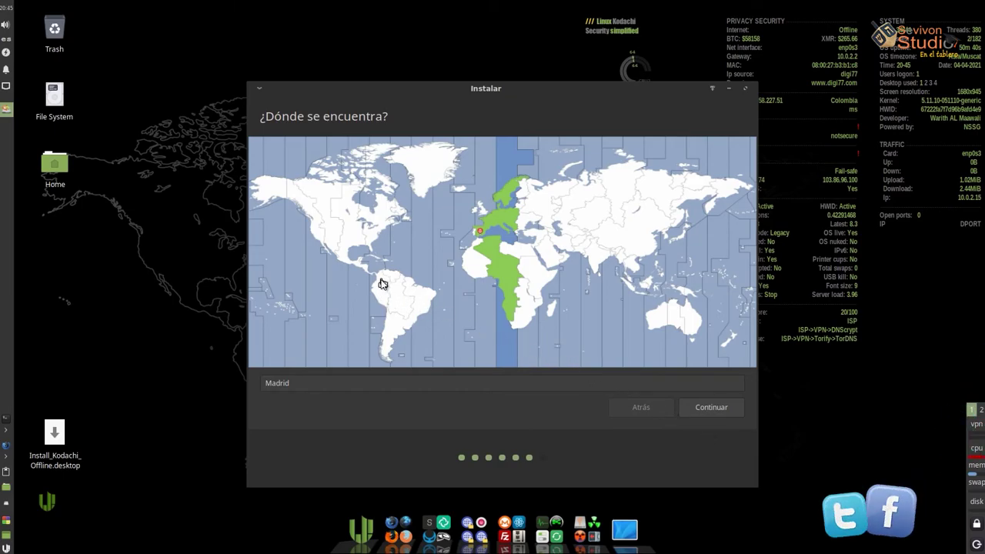
# Choose Bogota, Colombia as the time zone and enter the user's full name
pyautogui.click(380, 277)
pyautogui.click(700, 410)
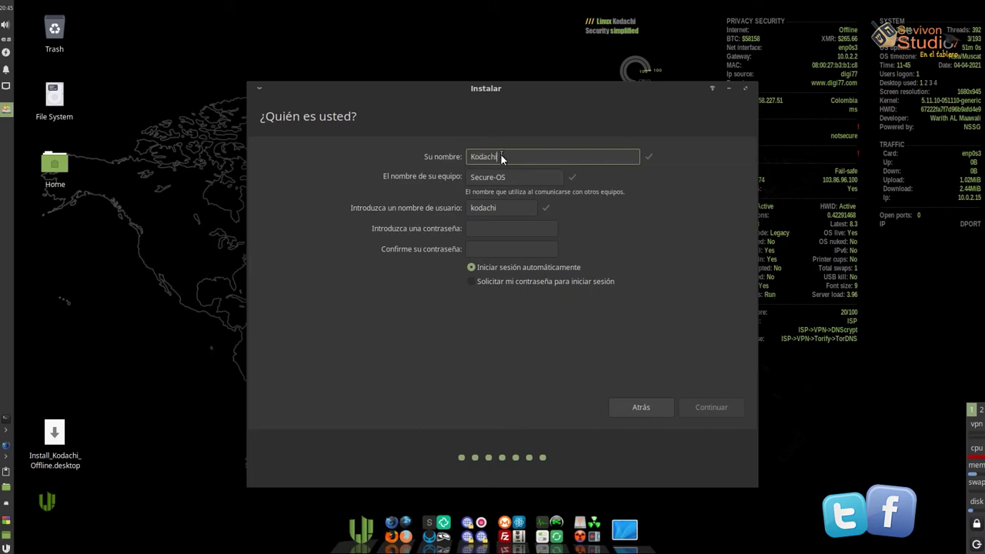
pyautogui.doubleClick(473, 159)
pyautogui.write('sevivon Studio')
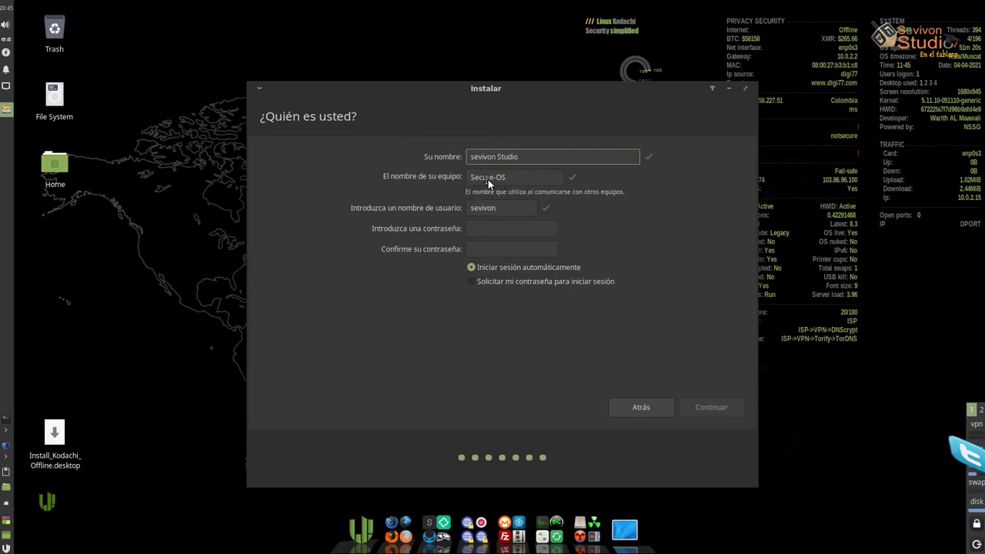
# Set and confirm the account password, require it at login, and submit the user details
pyautogui.click(493, 229)
pyautogui.write('123456')
pyautogui.click(477, 253)
pyautogui.write('123456')
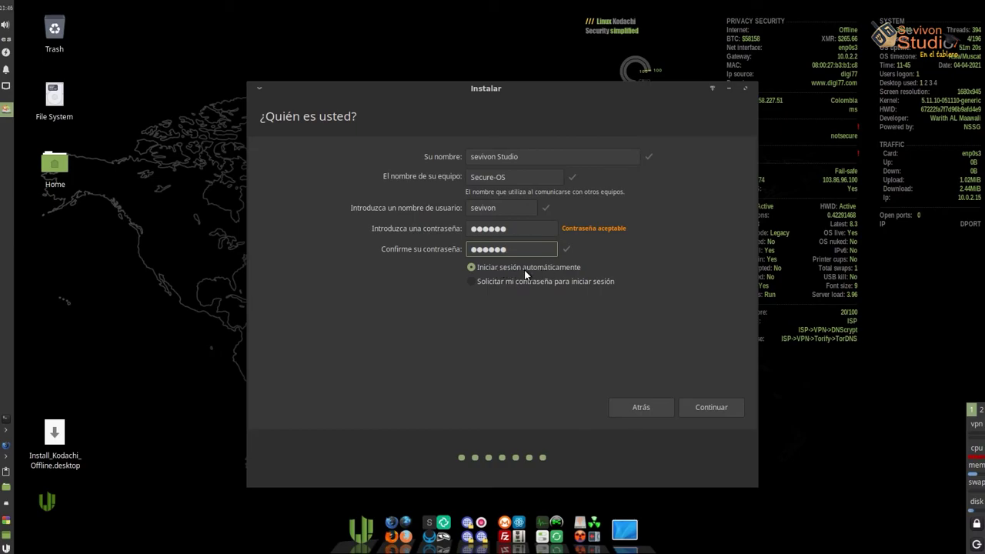
pyautogui.click(488, 284)
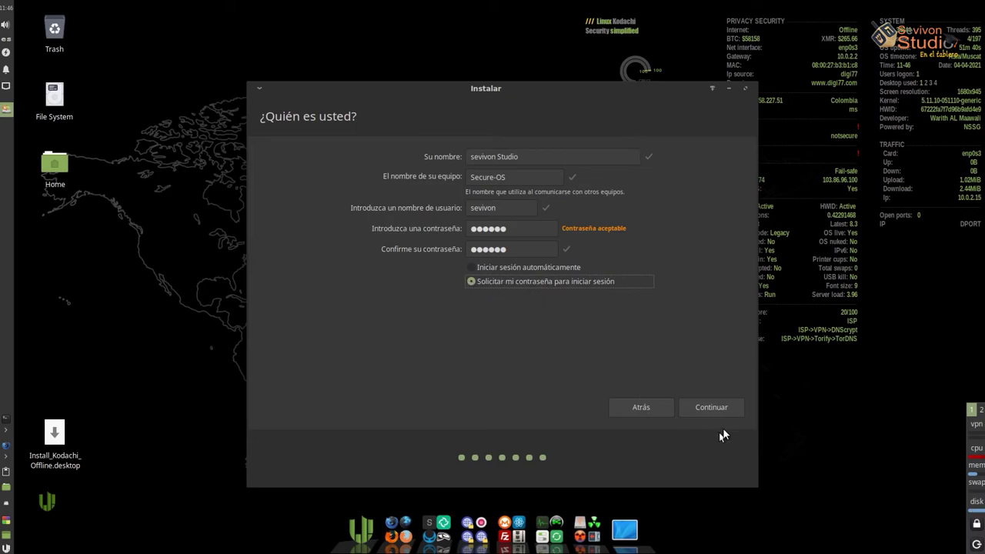
pyautogui.click(715, 408)
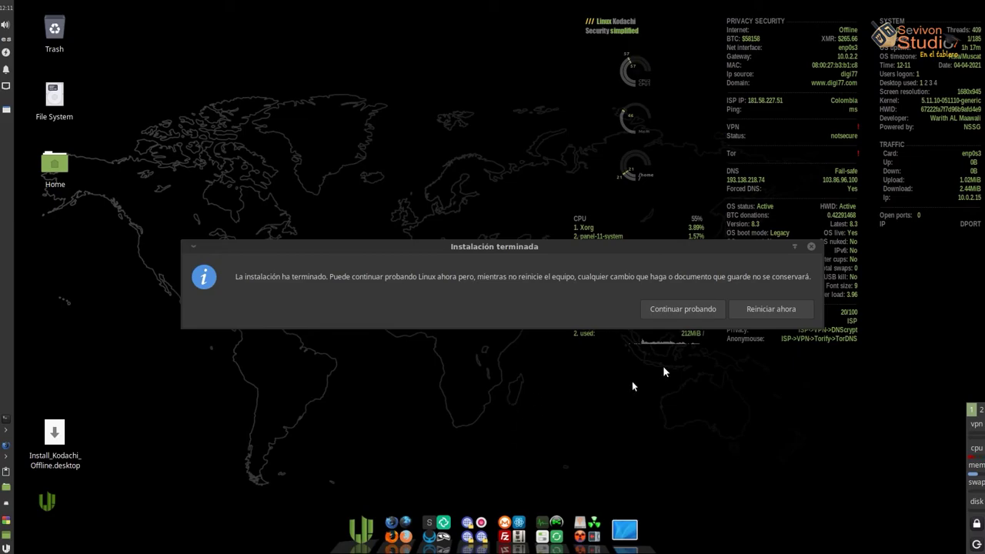
# Choose 'Reiniciar ahora' in the 'Instalación terminada' dialog to reboot into the GRUB menu
pyautogui.click(759, 313)
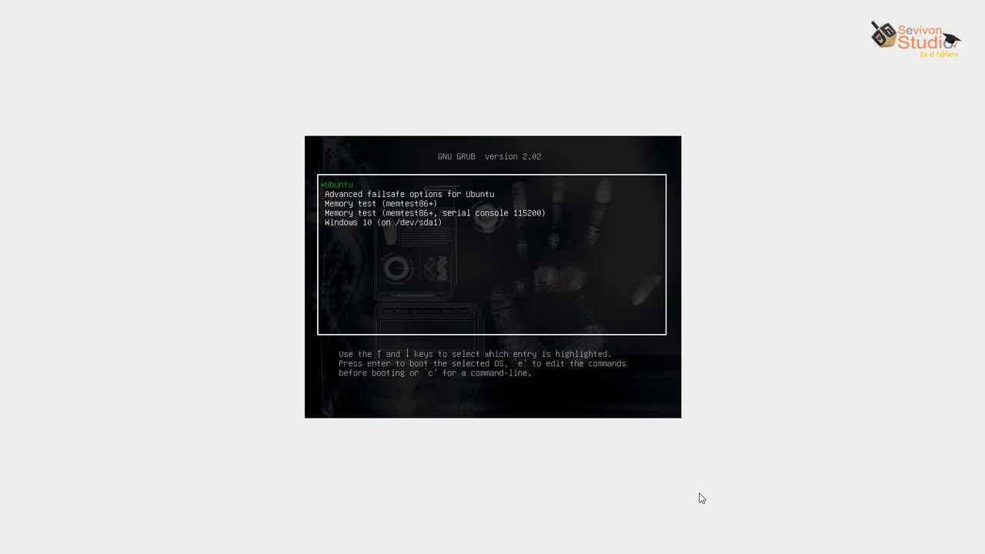
# Check the Windows 10 entry, then return to 'Ubuntu' and boot it
pyautogui.press('Down')
pyautogui.press('Down')
pyautogui.press('Down')
pyautogui.press('Down')
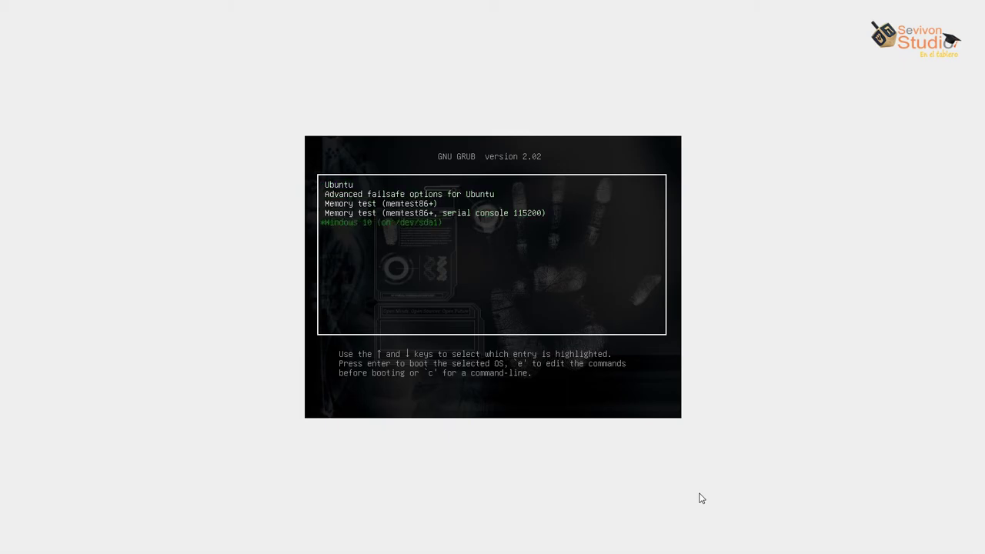
pyautogui.press('Up')
pyautogui.press('Up')
pyautogui.press('Up')
pyautogui.press('Up')
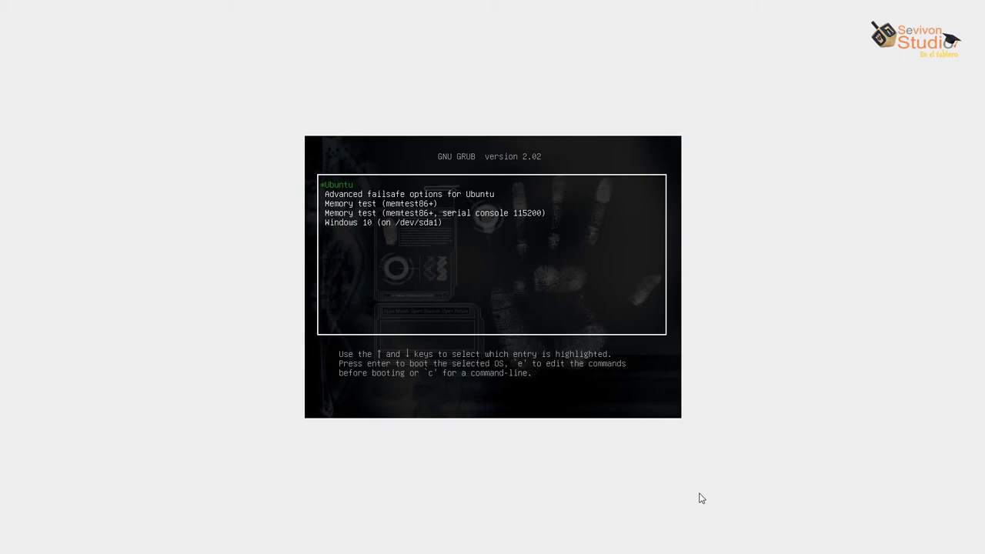
pyautogui.press('Return')
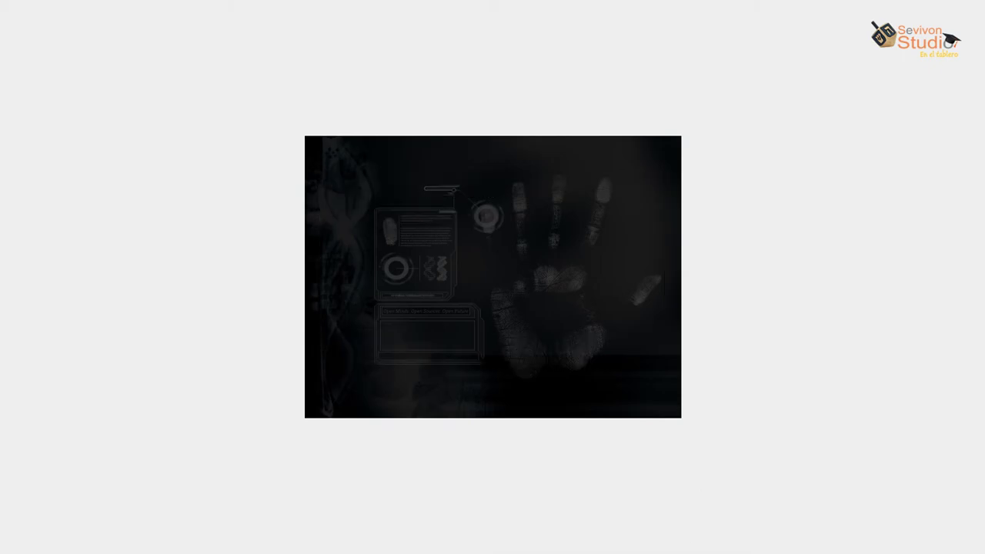